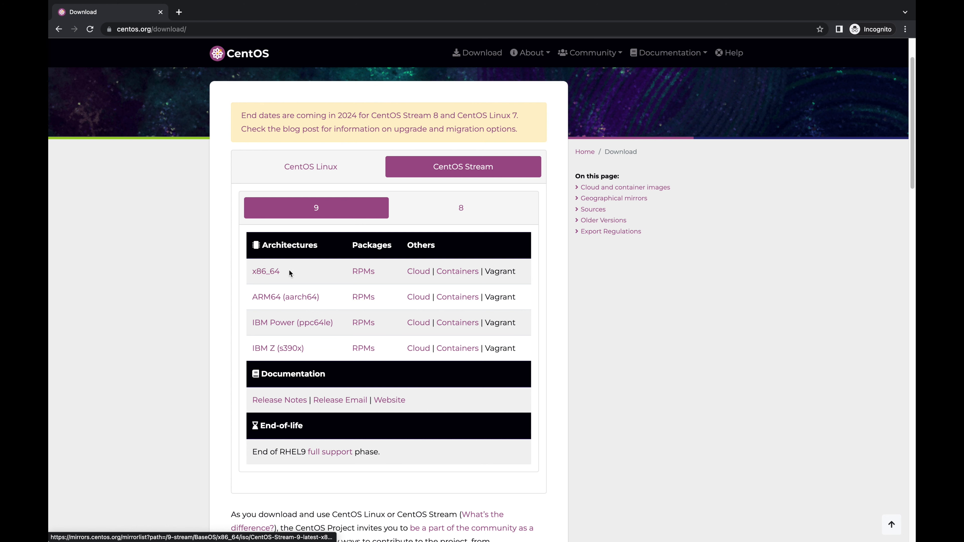
- Download the CentOS Stream 9 x86_64 ISO from centos.org, then switch to the VirtualBox desktop
left_click(266, 272)
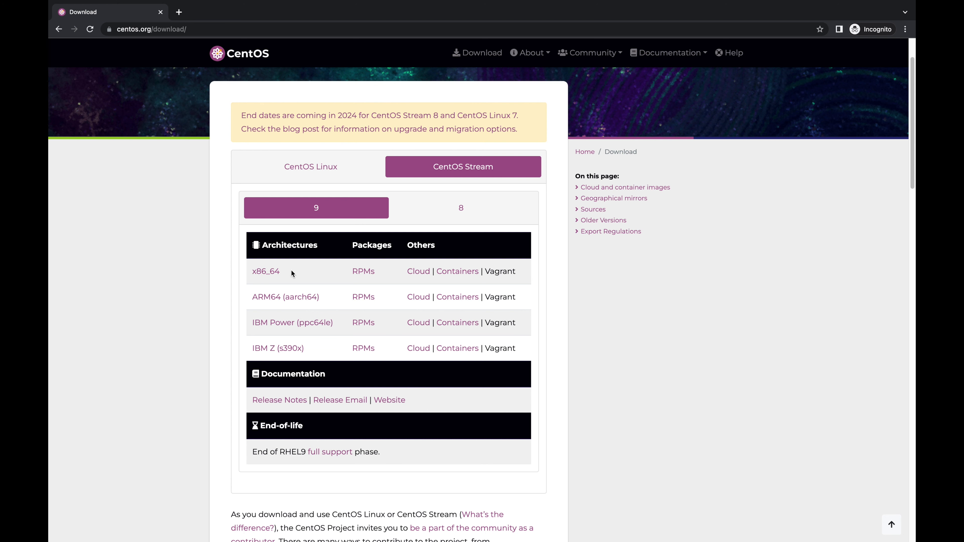
left_click(271, 274)
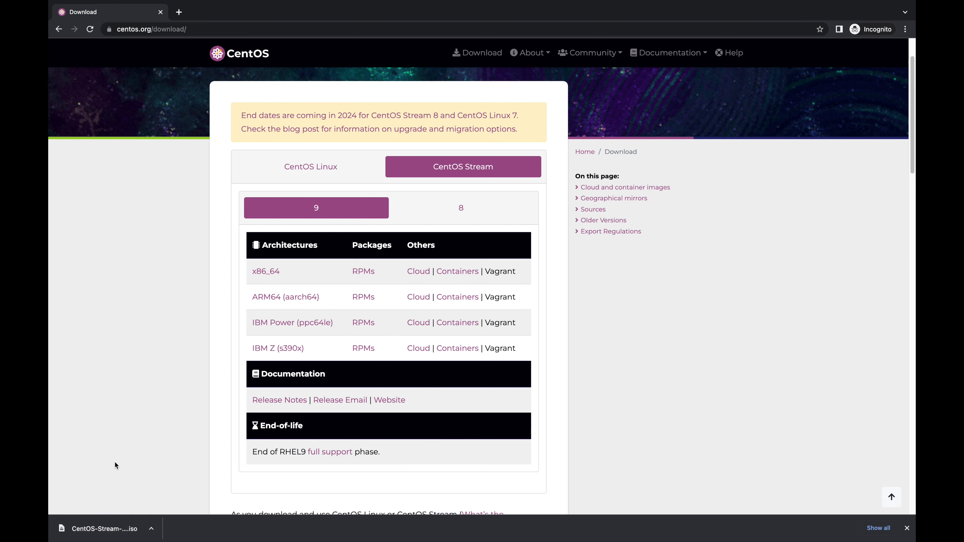
key("ctrl+Left")
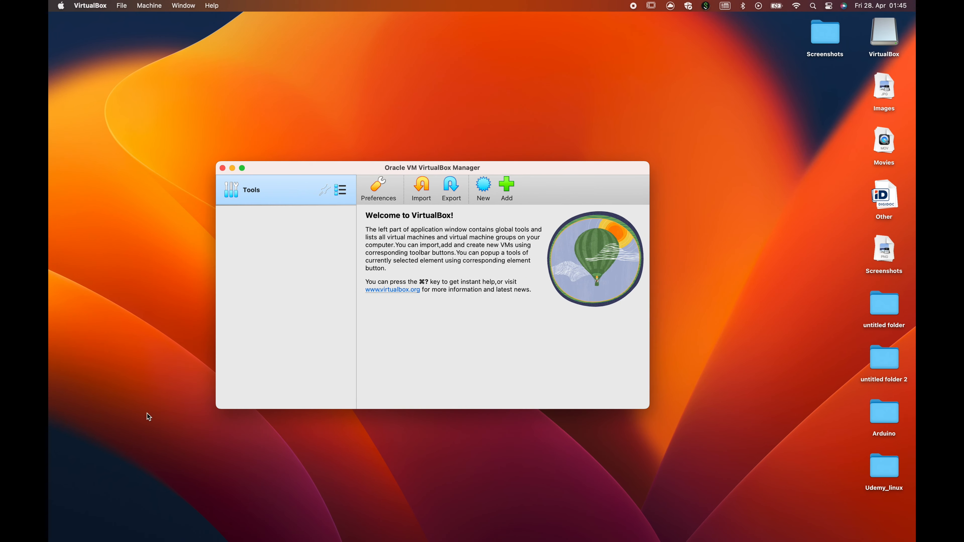
- Check the VirtualBox version in the About VirtualBox dialog
left_click(96, 7)
left_click(96, 17)
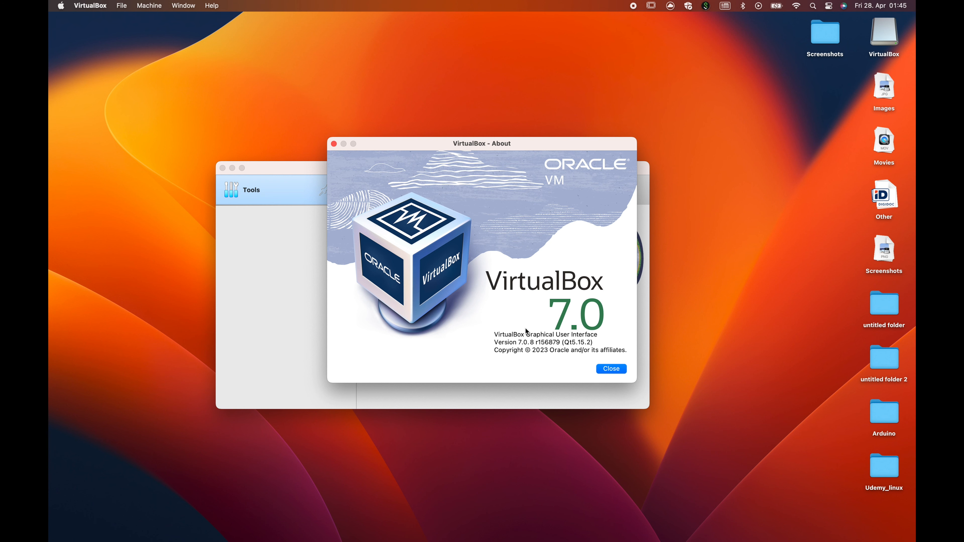
left_click(609, 368)
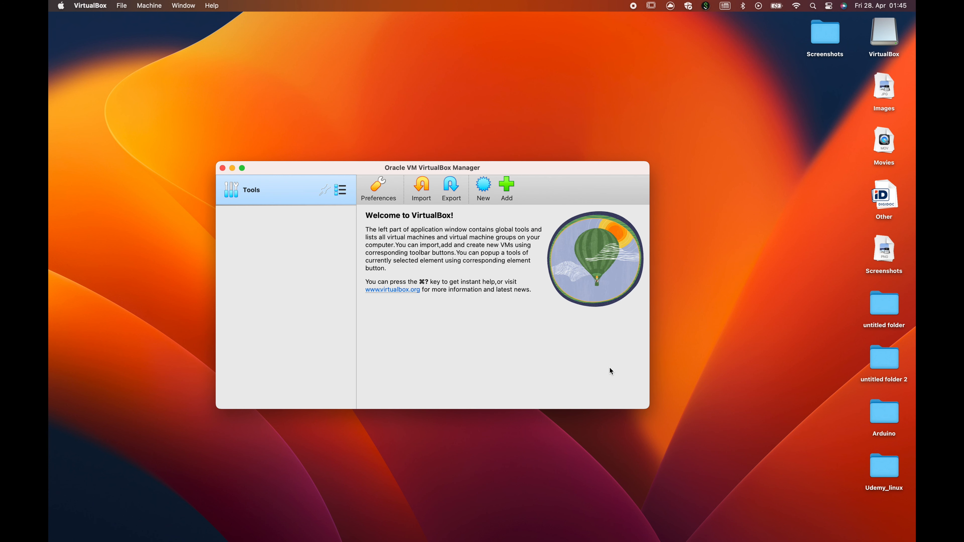
- Name a new VM 'CentOS 9 - Udemy' with the CentOS-Stream-9 ISO, skipping unattended installation
left_click(484, 186)
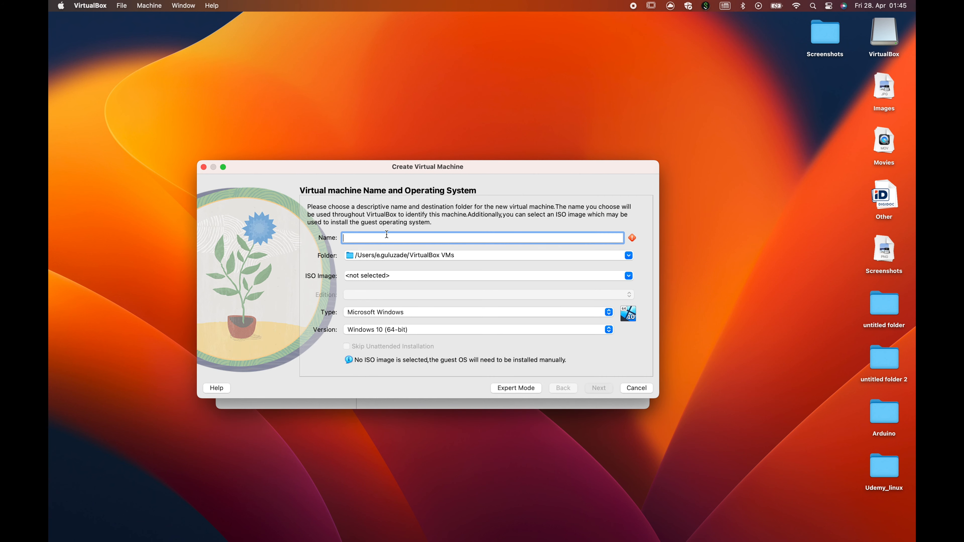
type("CentOS 9 -")
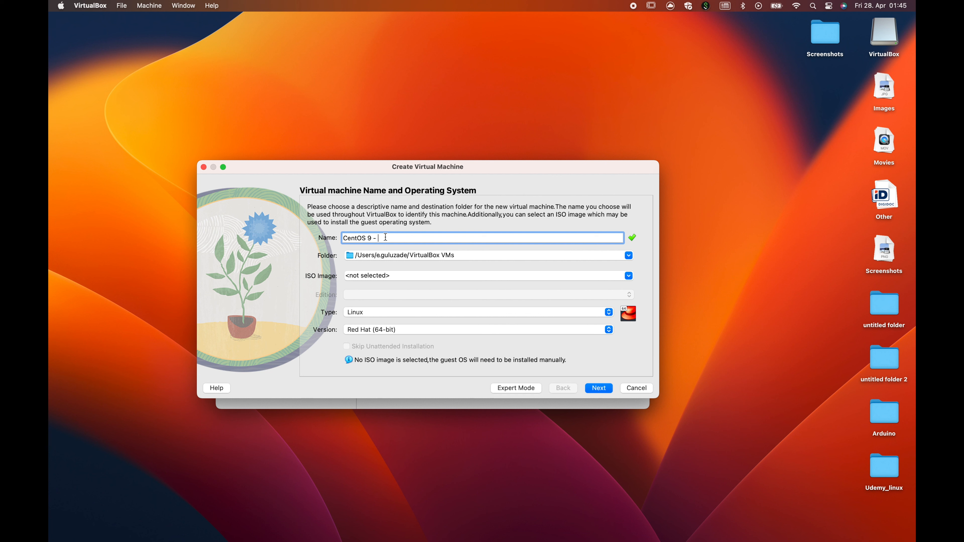
type("Udemy")
left_click(617, 275)
left_click(629, 279)
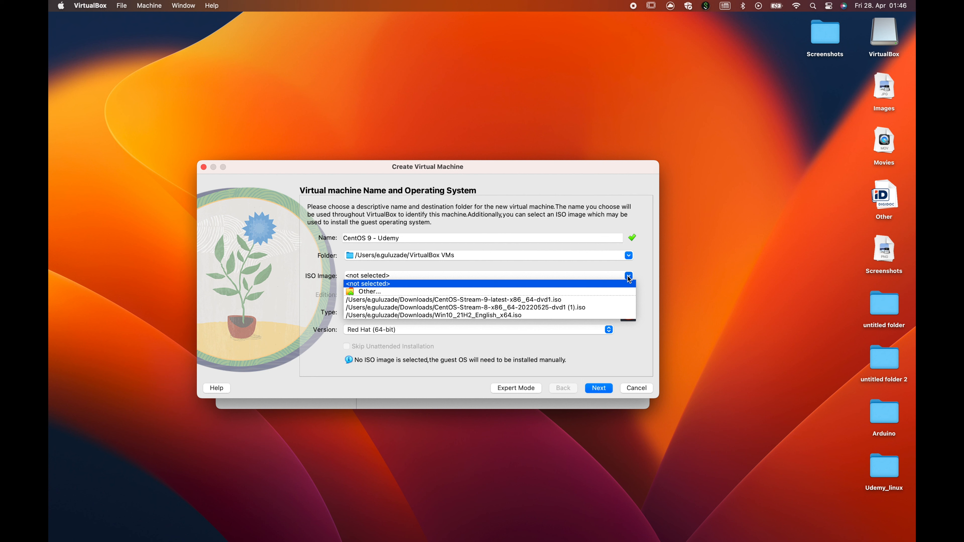
left_click(539, 299)
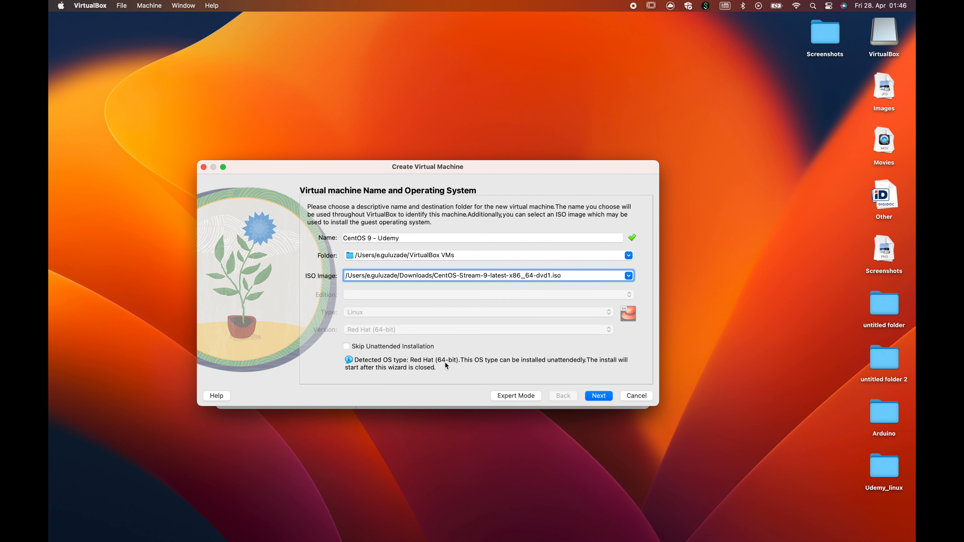
left_click(384, 350)
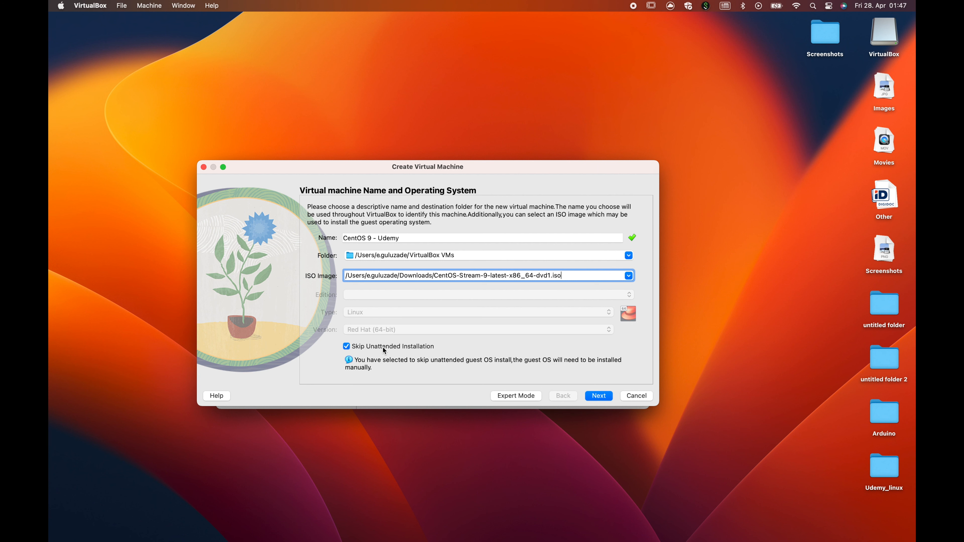
left_click(599, 396)
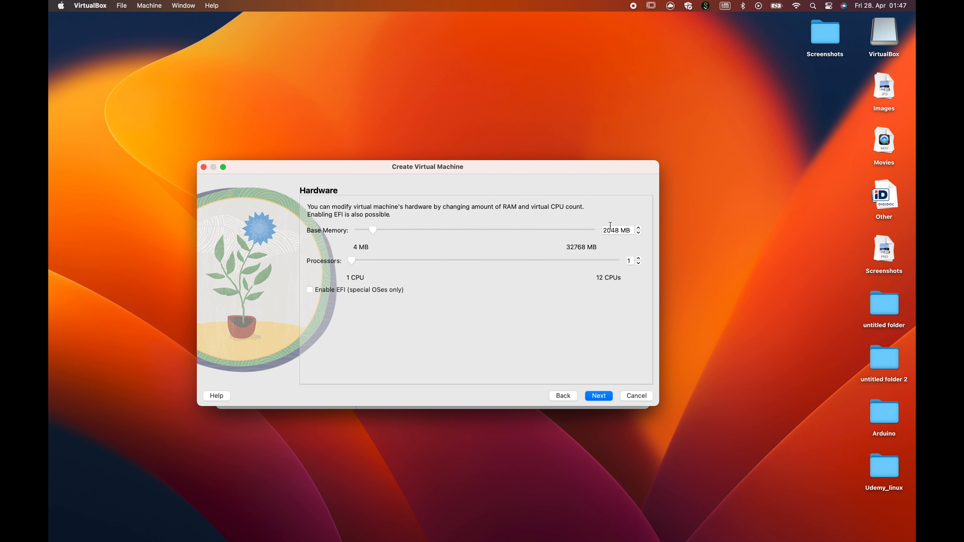
- Give the VM 4096 MB base memory and 2 processors
left_click_drag(373, 231, 404, 228)
double_click(608, 230)
type("4096")
left_click_drag(616, 262, 367, 269)
left_click(605, 397)
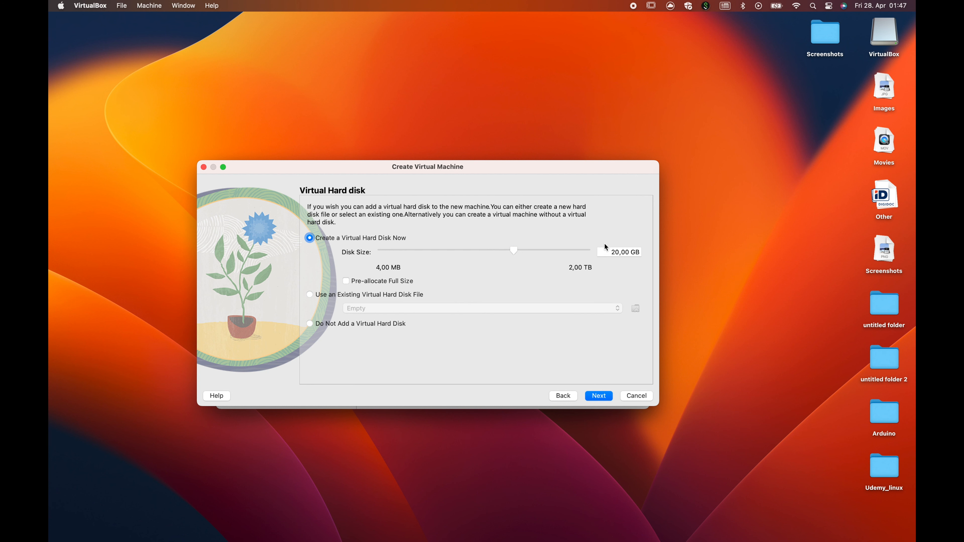
- Set the virtual disk size to 40 GB and finish creating the VM
left_click_drag(608, 249, 652, 254)
type("40")
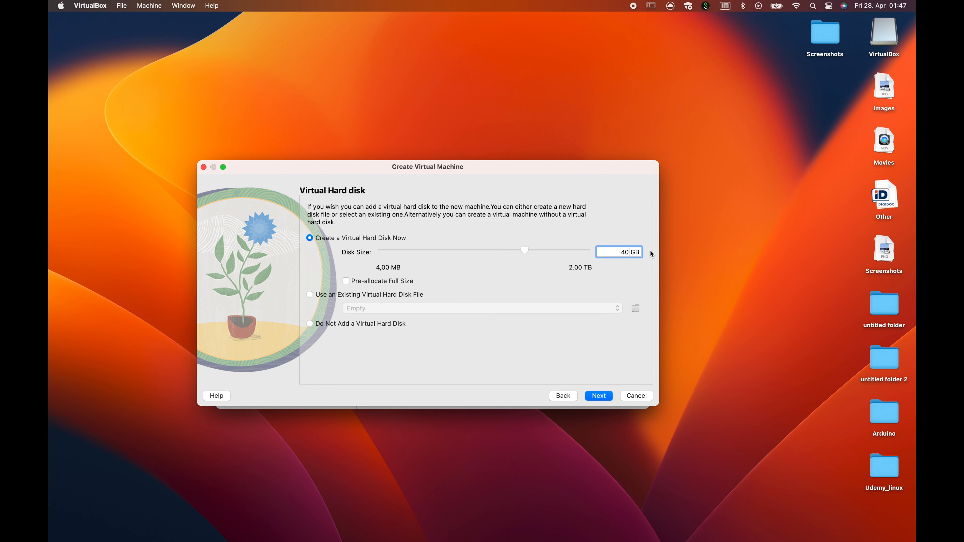
left_click(602, 396)
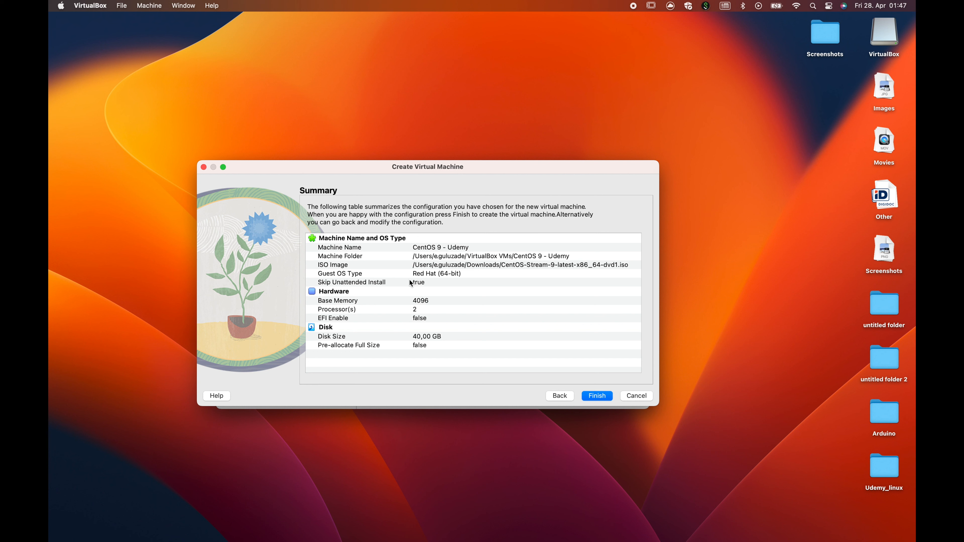
left_click(597, 397)
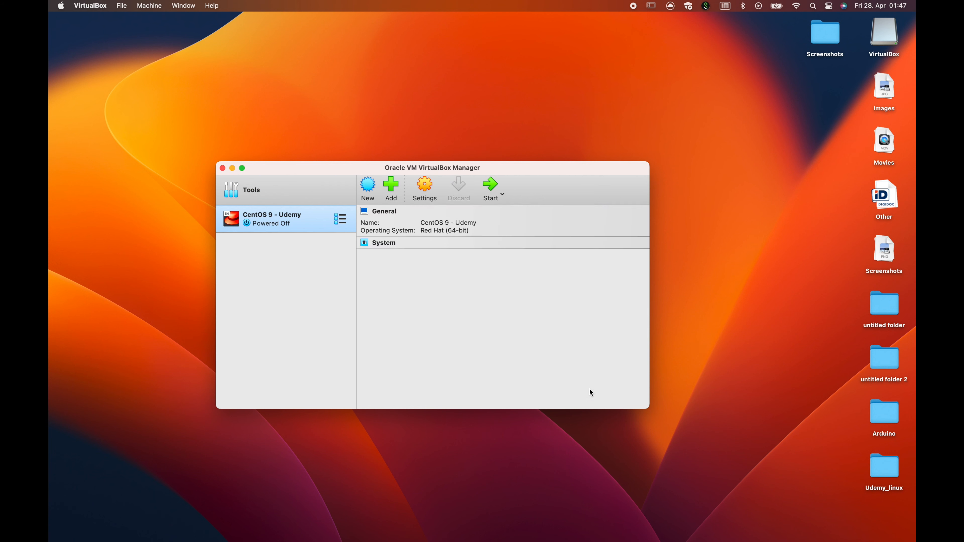
- Raise video memory to 128 MB, uncheck Floppy in the boot order, and save the settings
scroll(465, 238, "down", 2)
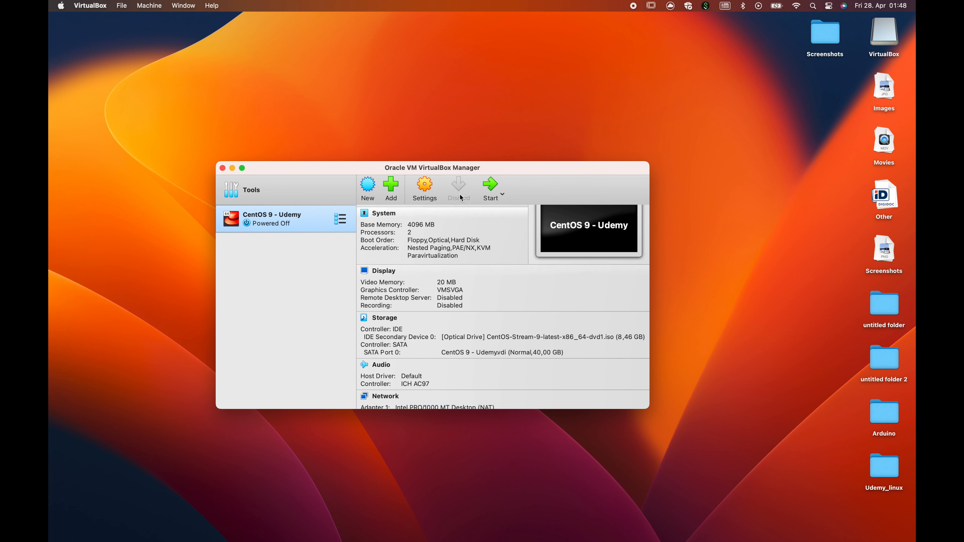
left_click(426, 188)
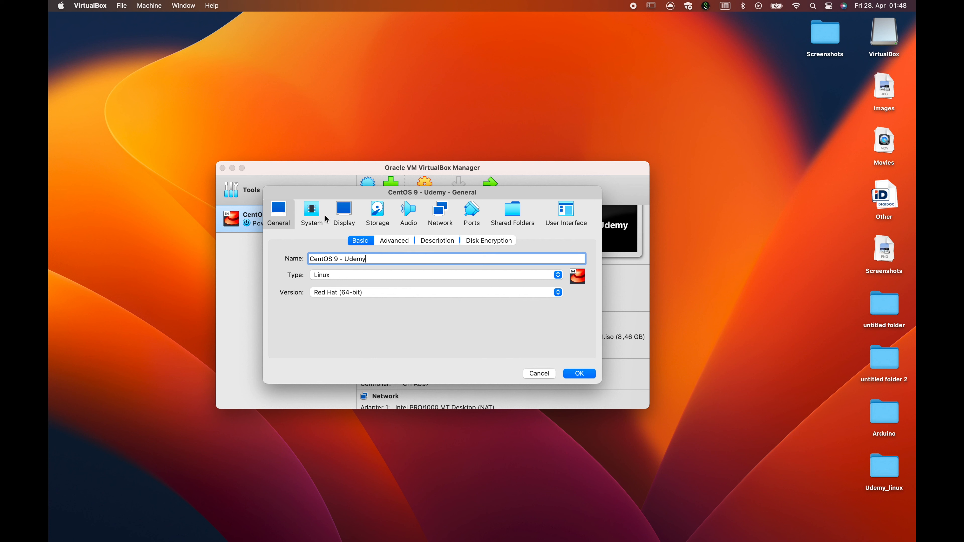
left_click(348, 214)
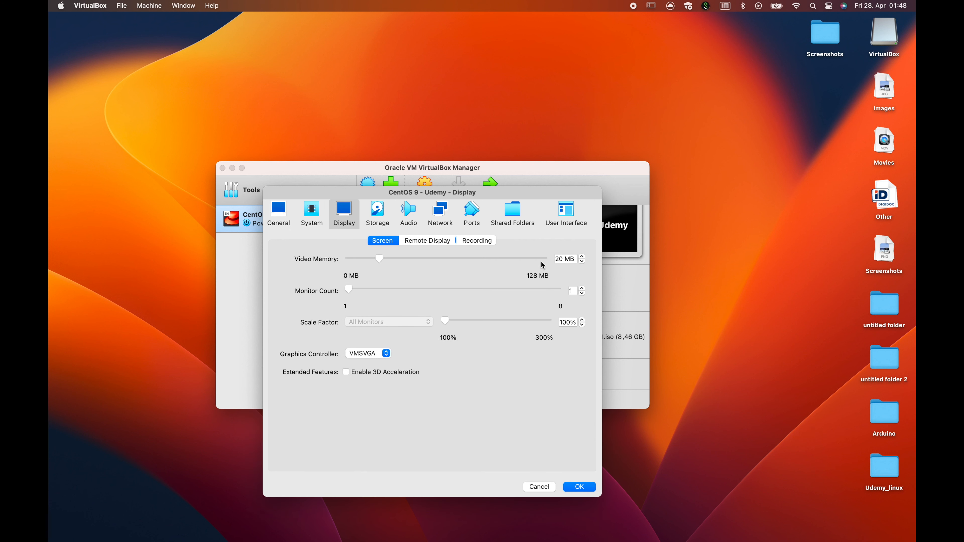
left_click_drag(380, 260, 561, 263)
left_click(277, 219)
left_click(307, 216)
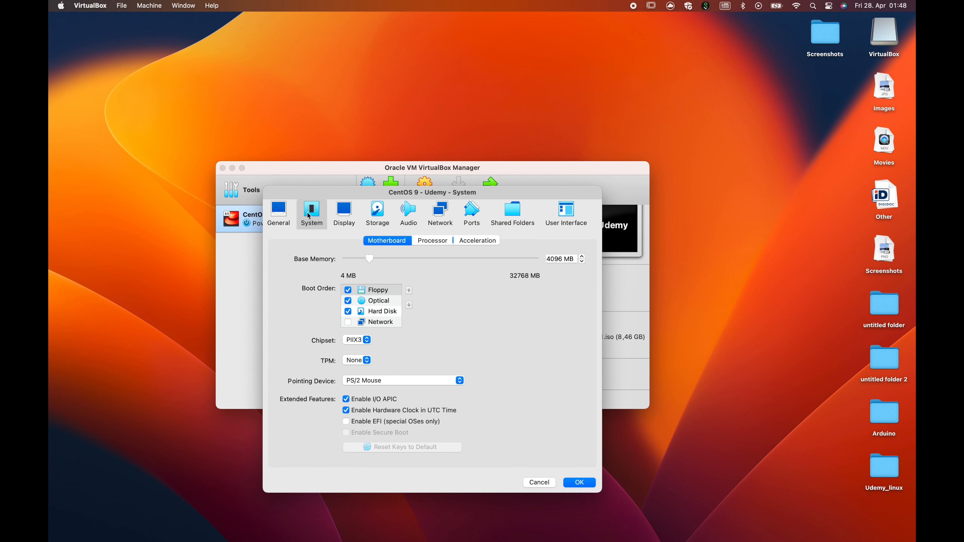
left_click(348, 290)
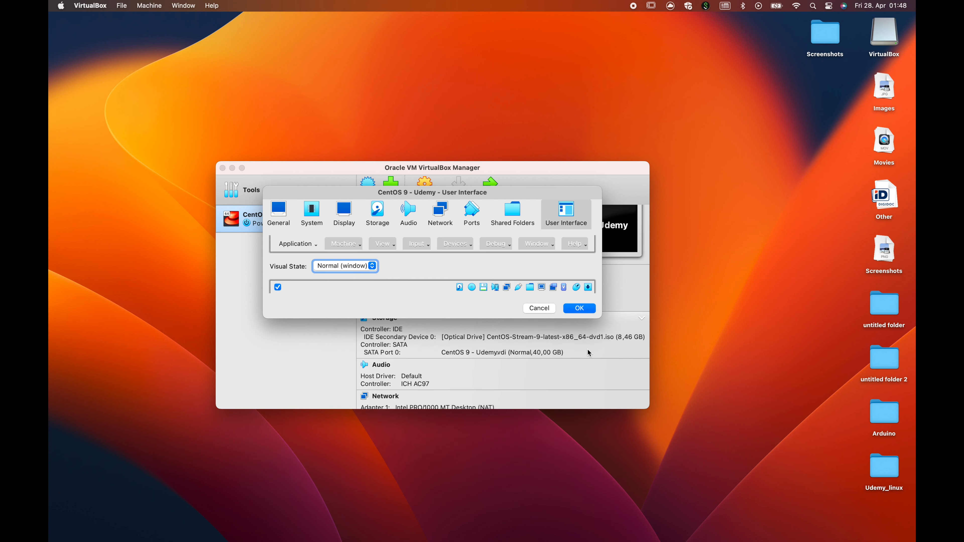
left_click(579, 308)
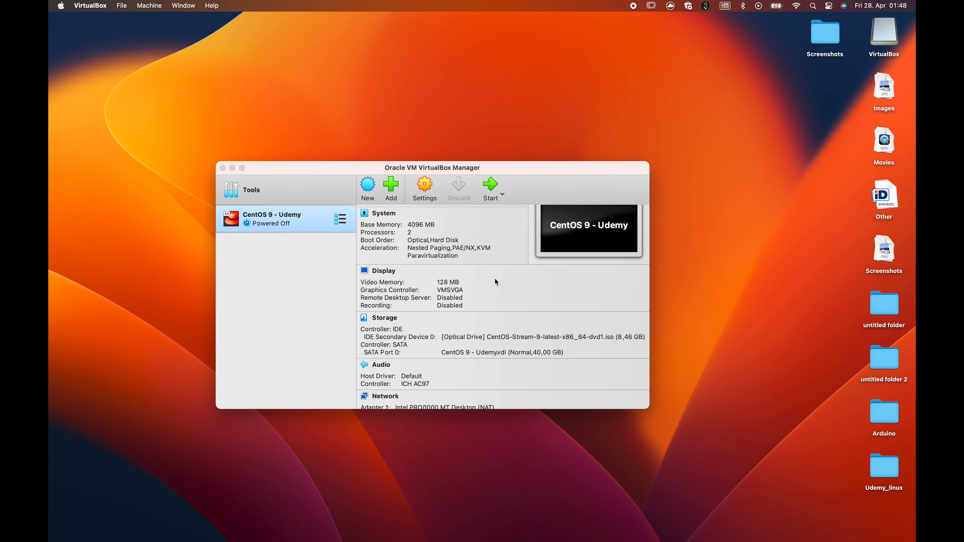
- Start the CentOS 9 - Udemy virtual machine
scroll(498, 278, "down", 3)
scroll(514, 297, "up", 3)
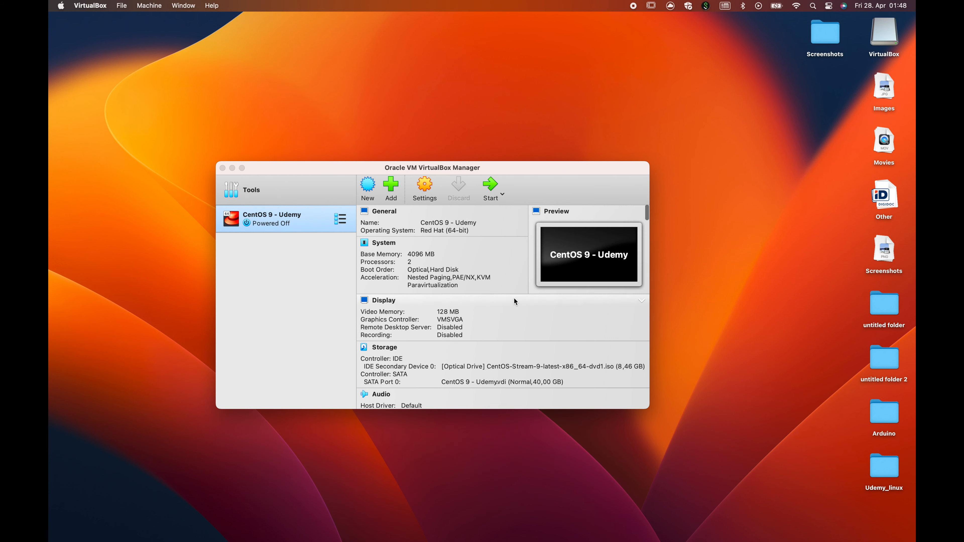
left_click(490, 188)
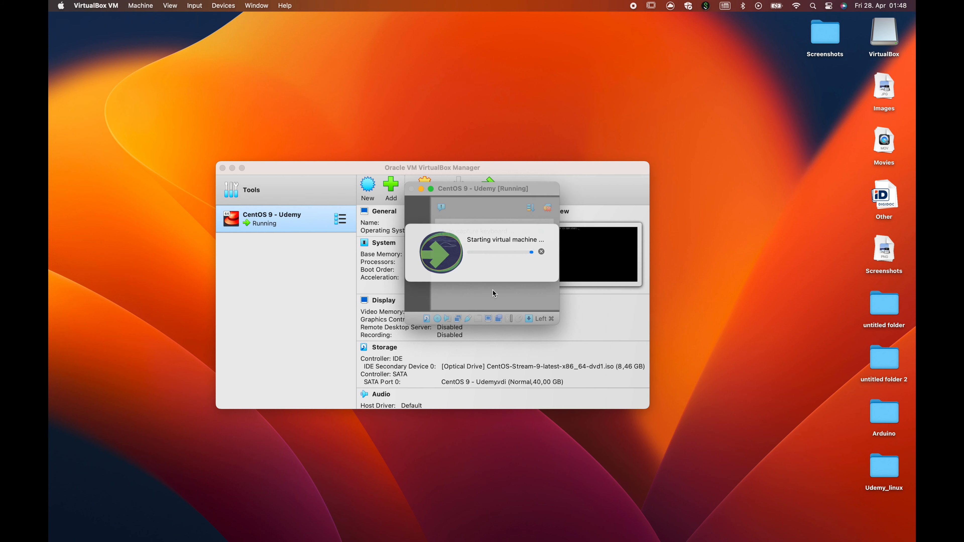
- Enlarge the VM window and boot the Install CentOS Stream 9 option
left_click_drag(560, 322, 781, 478)
key("Up")
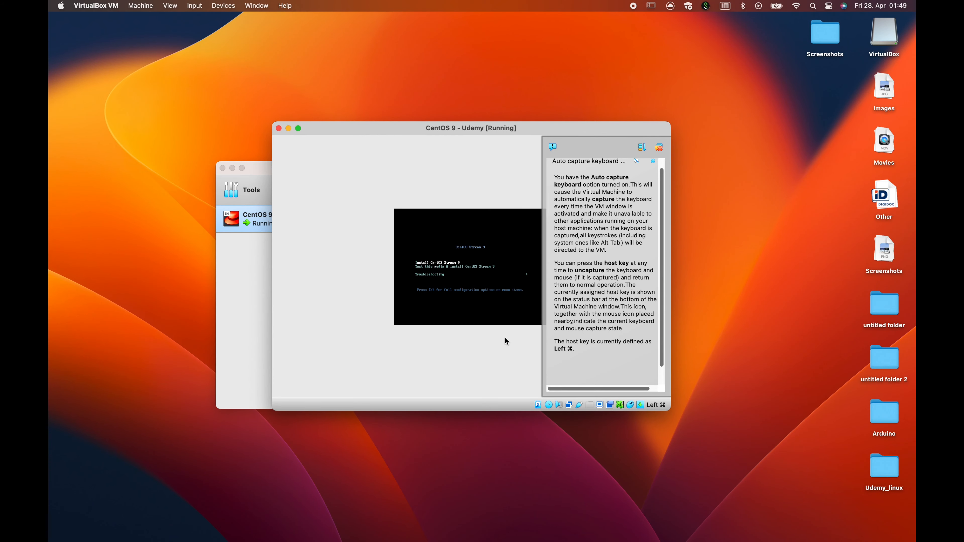
key("Return")
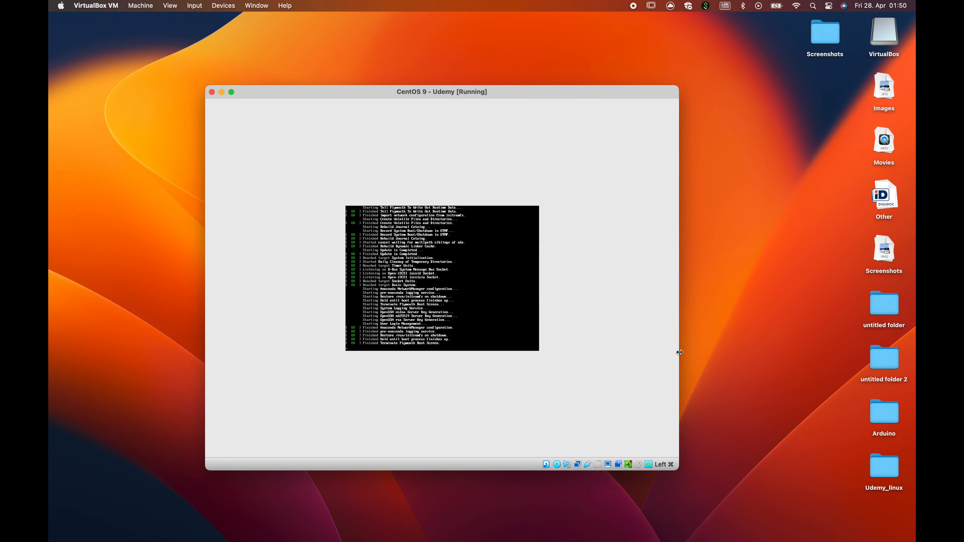
- Switch the VM window to Full-screen Mode from the View menu and confirm
left_click(170, 5)
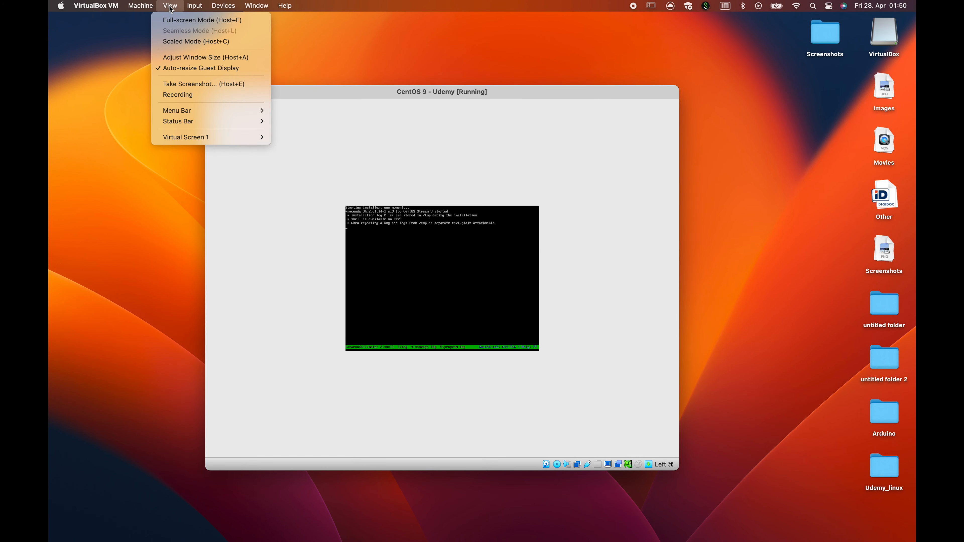
left_click(246, 72)
left_click(269, 93)
left_click(170, 6)
left_click(205, 57)
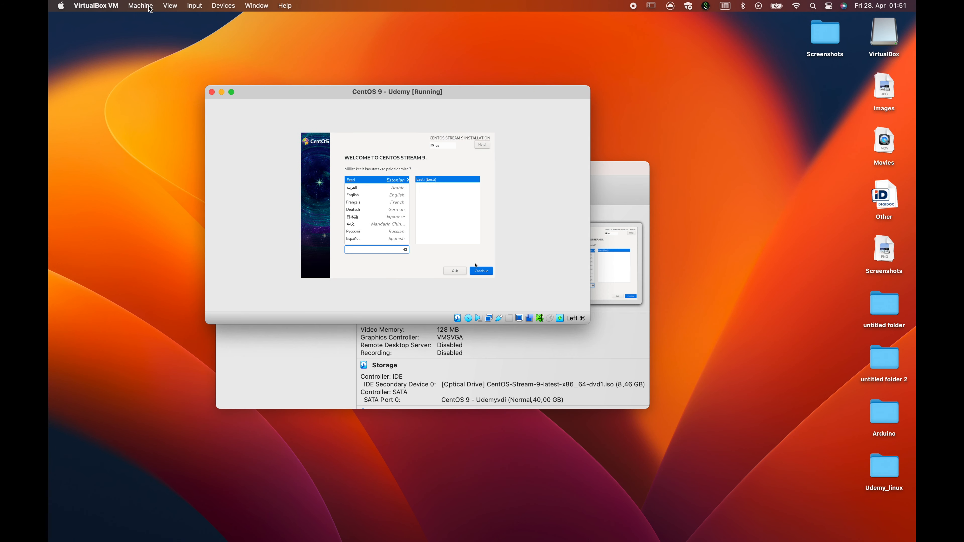
left_click(170, 6)
left_click(178, 20)
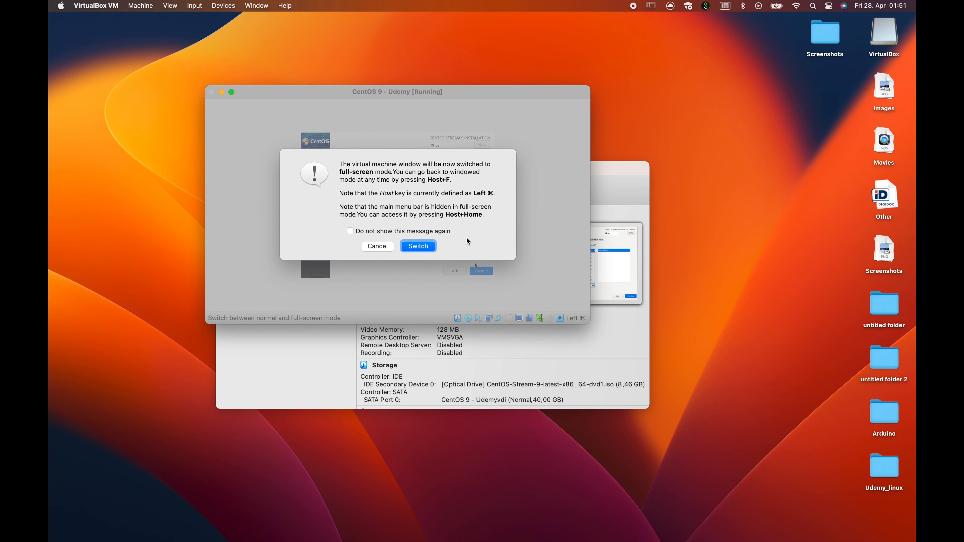
left_click(415, 249)
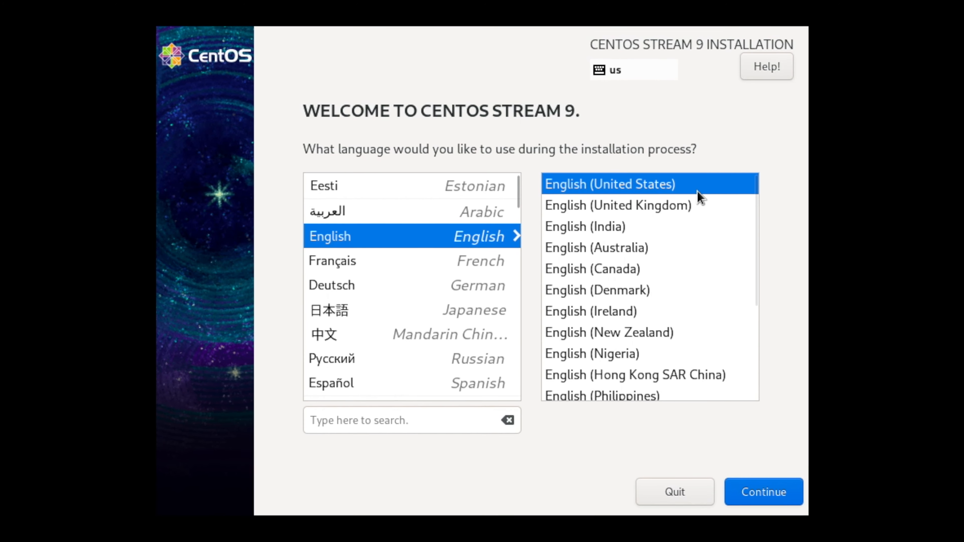
- Continue with English (United States) and leave the 40 GiB VBOX disk deselected
left_click(759, 484)
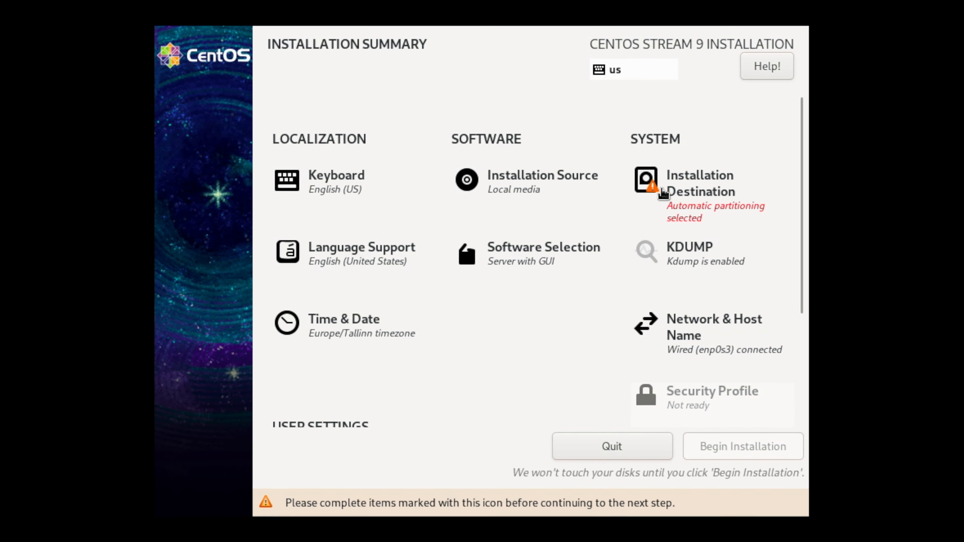
left_click(678, 188)
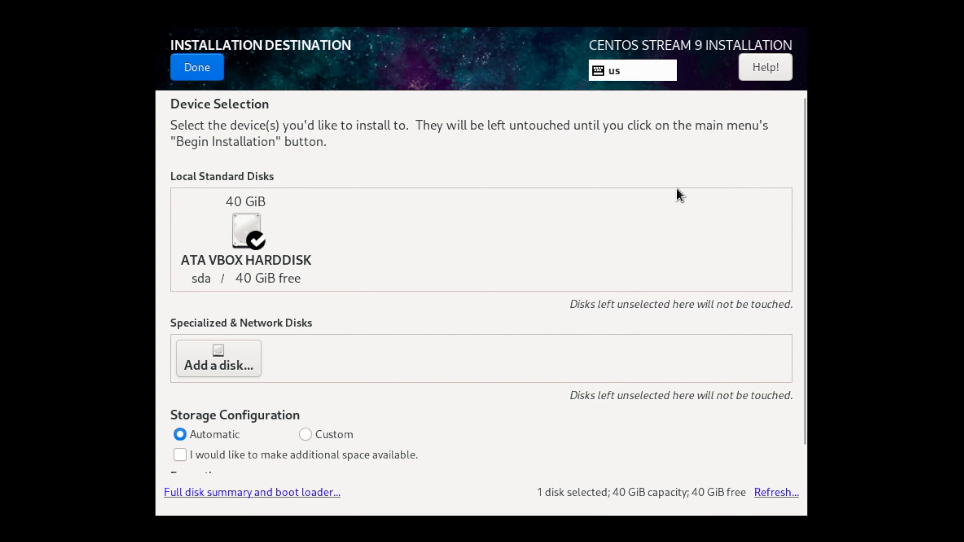
left_click(245, 221)
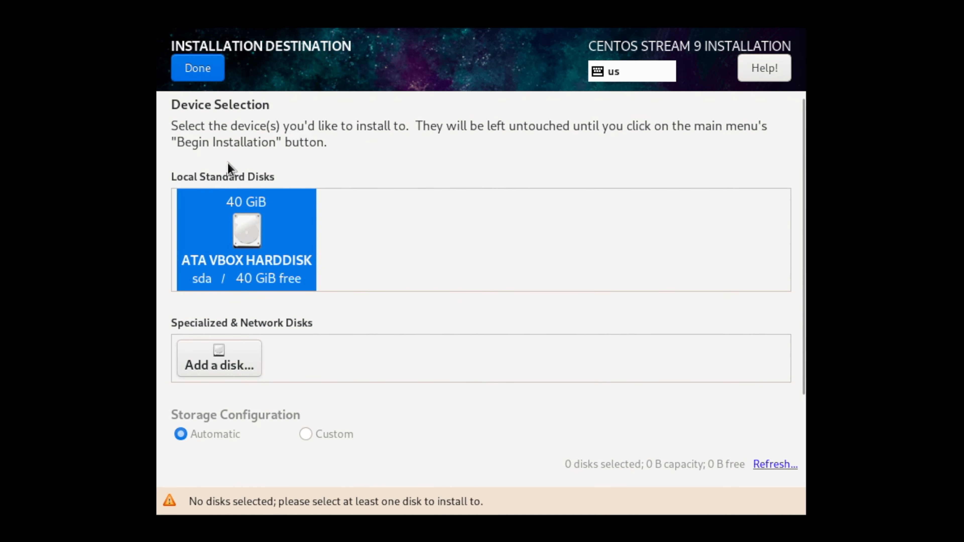
left_click(199, 75)
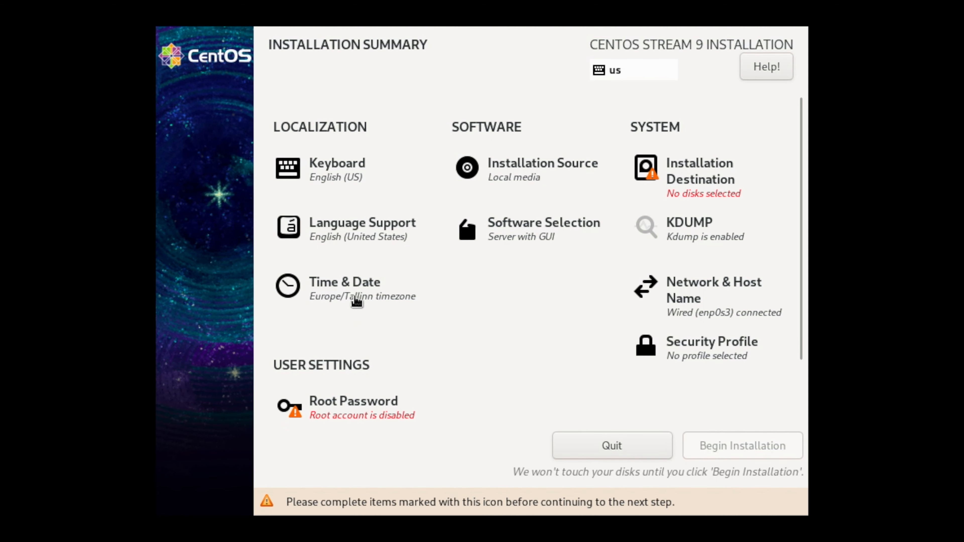
- Review the Time & Date settings and return to the Installation Summary
left_click(357, 300)
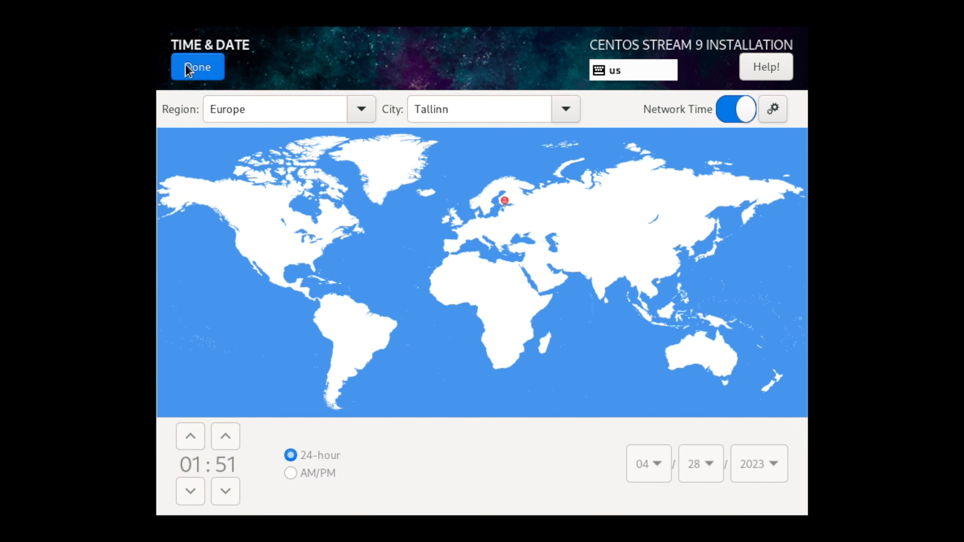
left_click(184, 63)
left_click(493, 235)
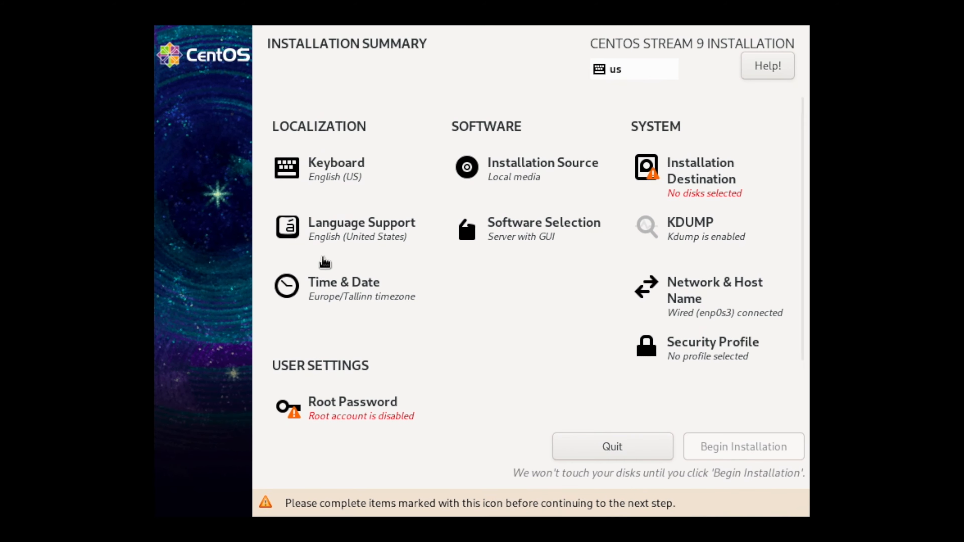
- Enter and confirm the root password, accepting the weak-password warning
left_click(366, 402)
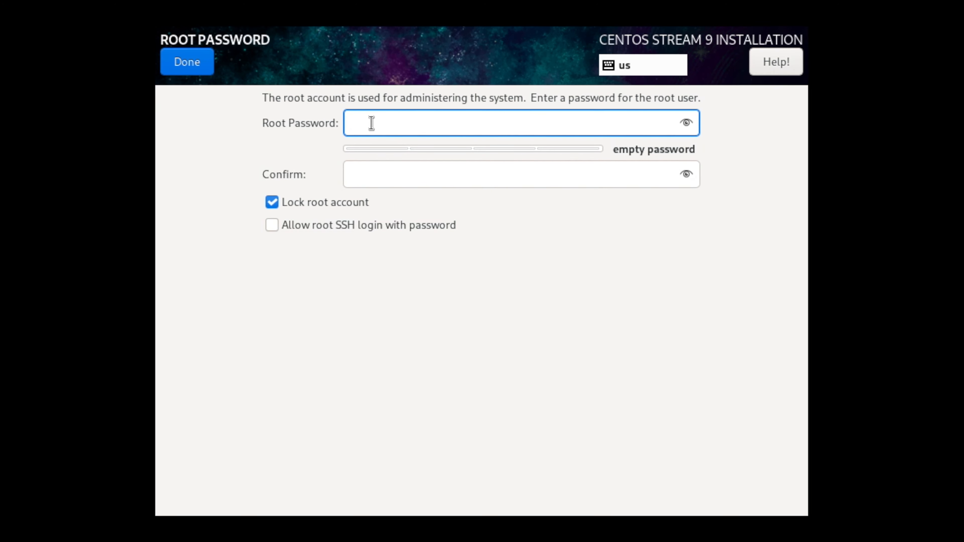
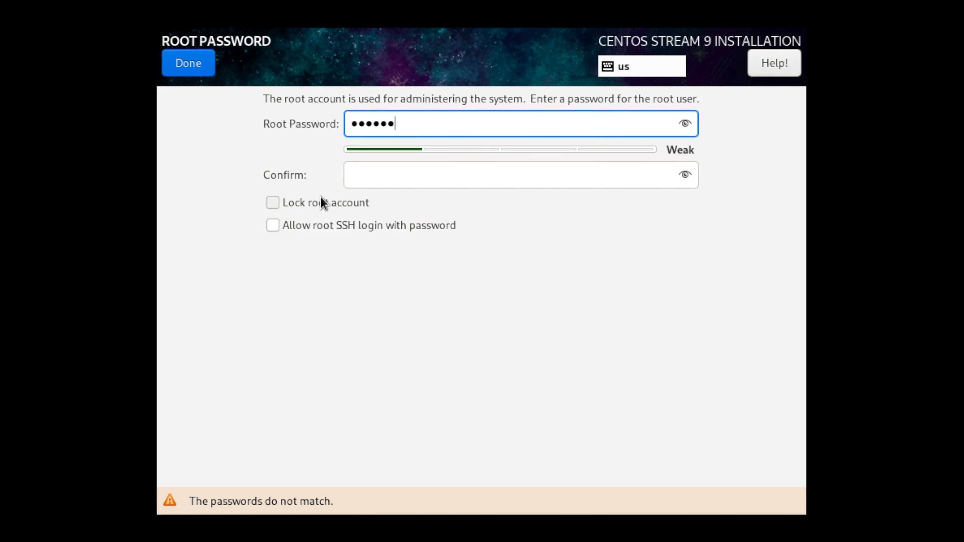
left_click(367, 184)
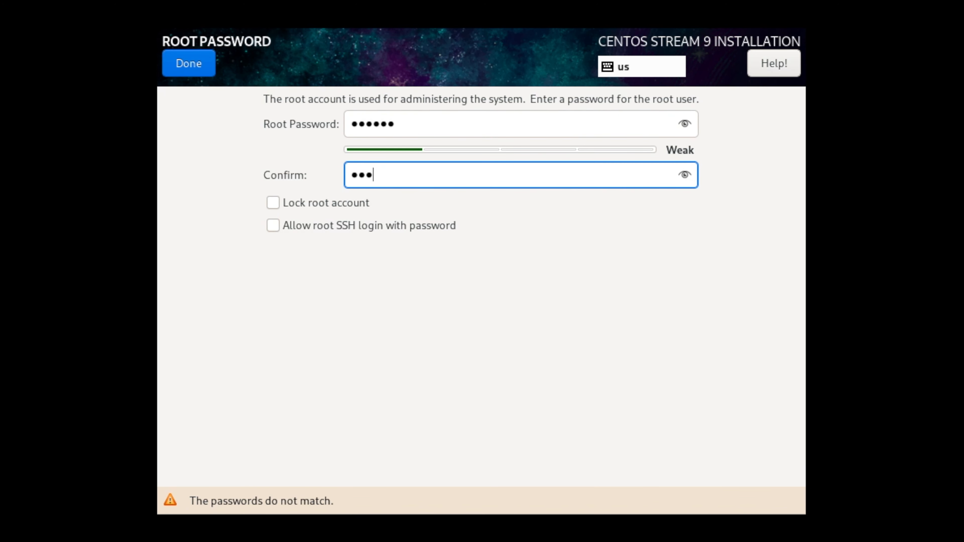
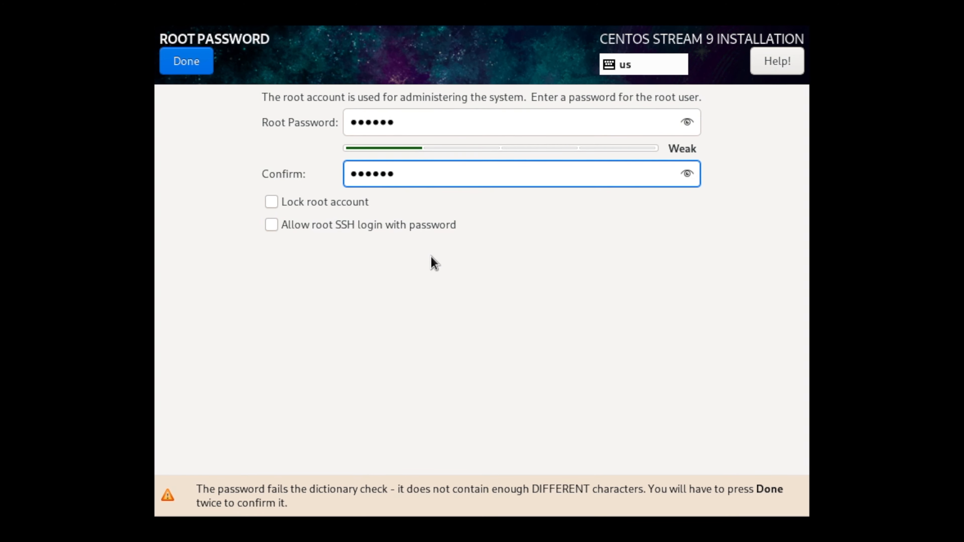
left_click(188, 57)
left_click(190, 53)
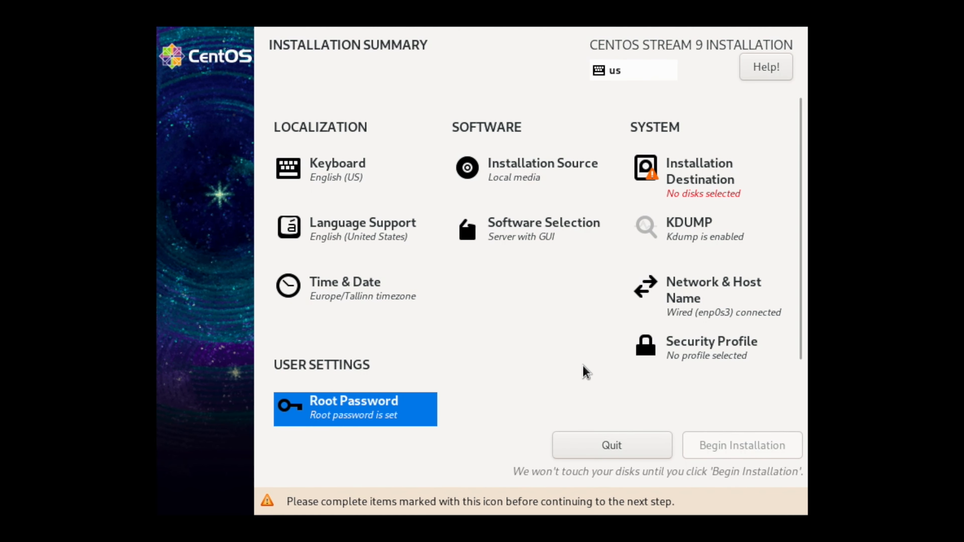
left_click(692, 197)
- Select the 40 GiB ATA VBOX HARDDISK with automatic partitioning and review the summary
left_click(223, 238)
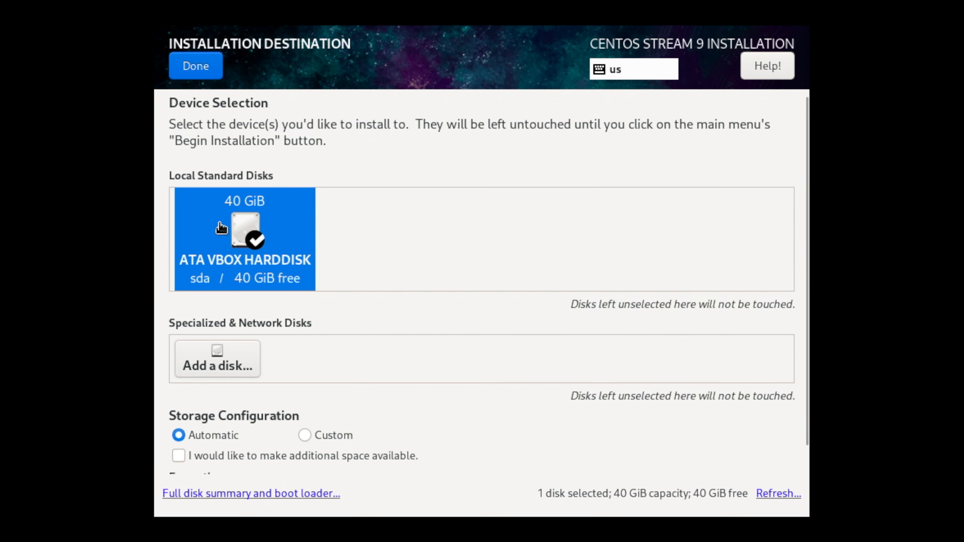
left_click(192, 75)
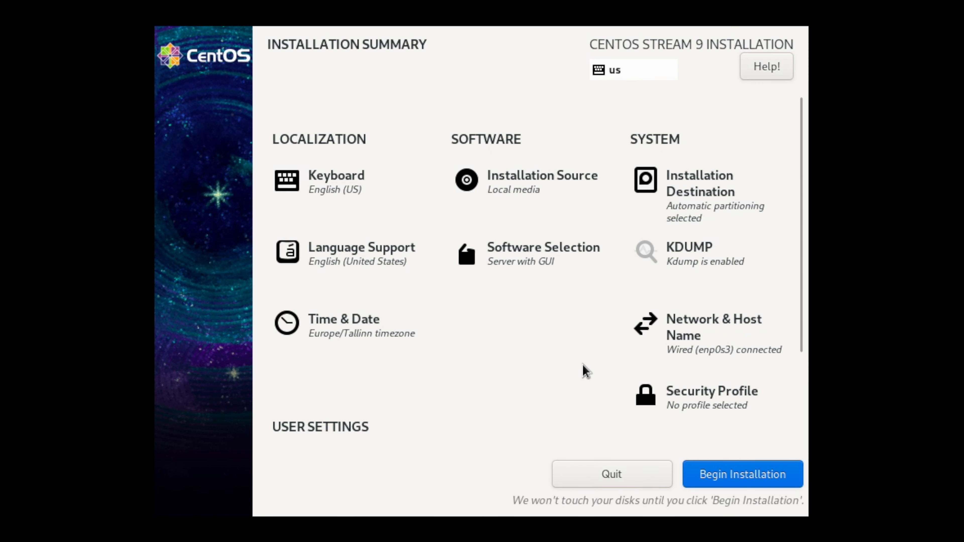
scroll(408, 333, "down", 2)
scroll(408, 334, "up", 2)
scroll(410, 335, "down", 2)
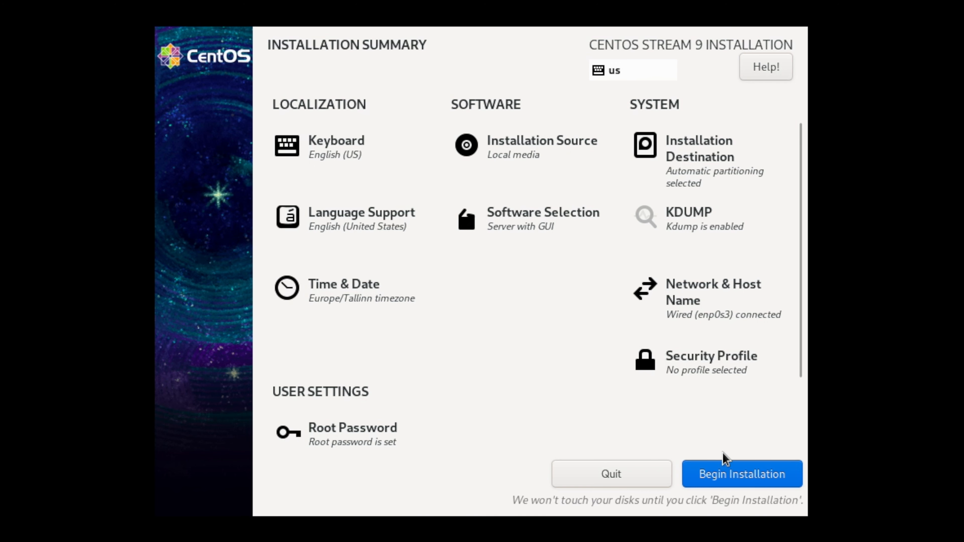
- Begin the CentOS Stream 9 installation and reboot the system when it completes
left_click(733, 472)
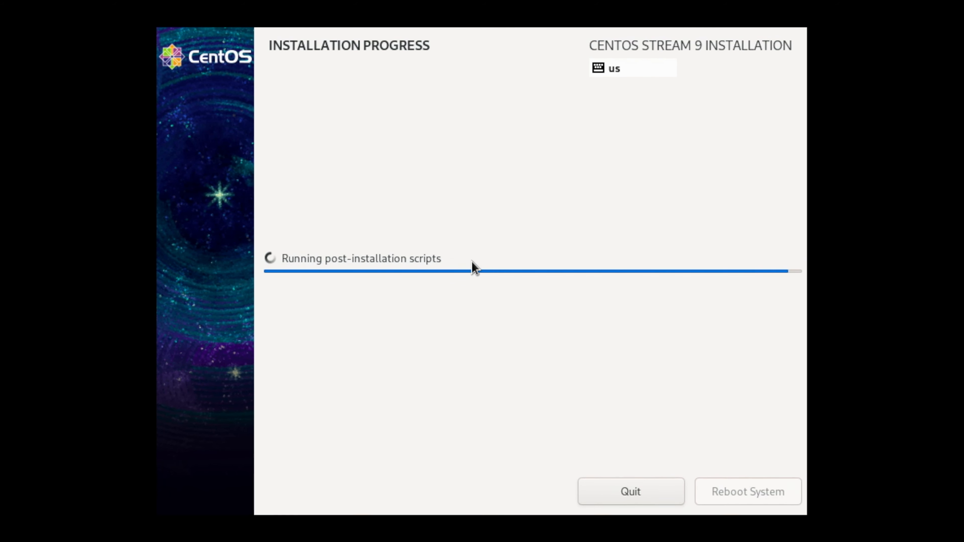
left_click(751, 470)
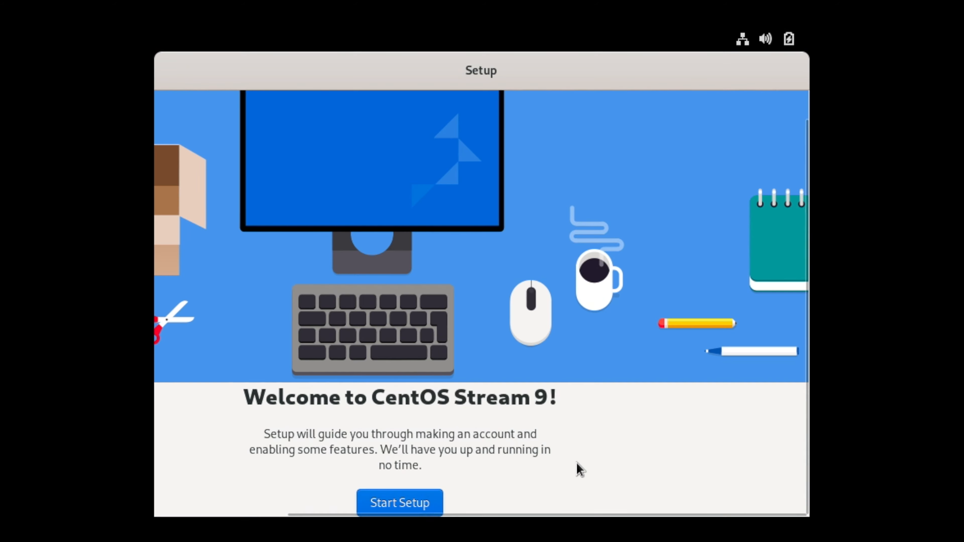
- Start first-boot setup with Location Services off and online accounts skipped
left_click(403, 505)
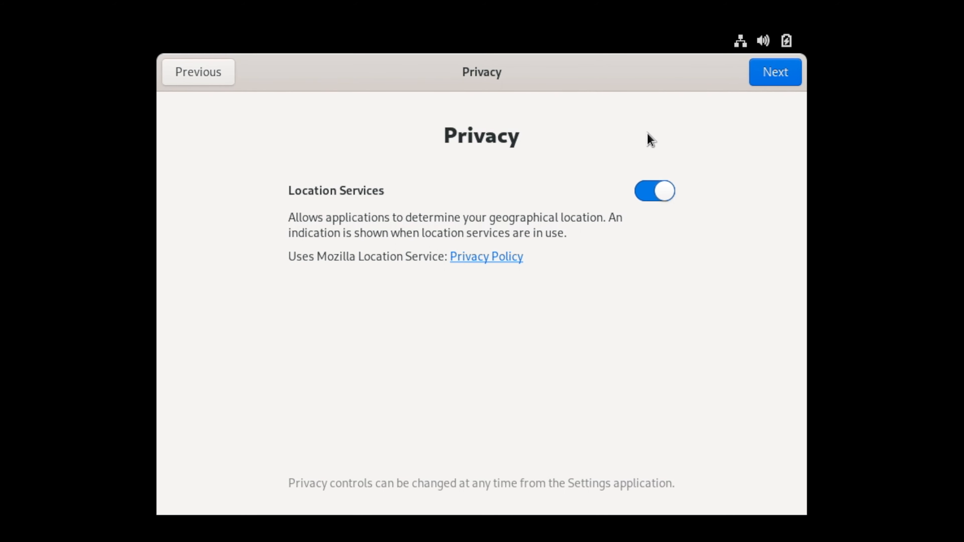
left_click(658, 189)
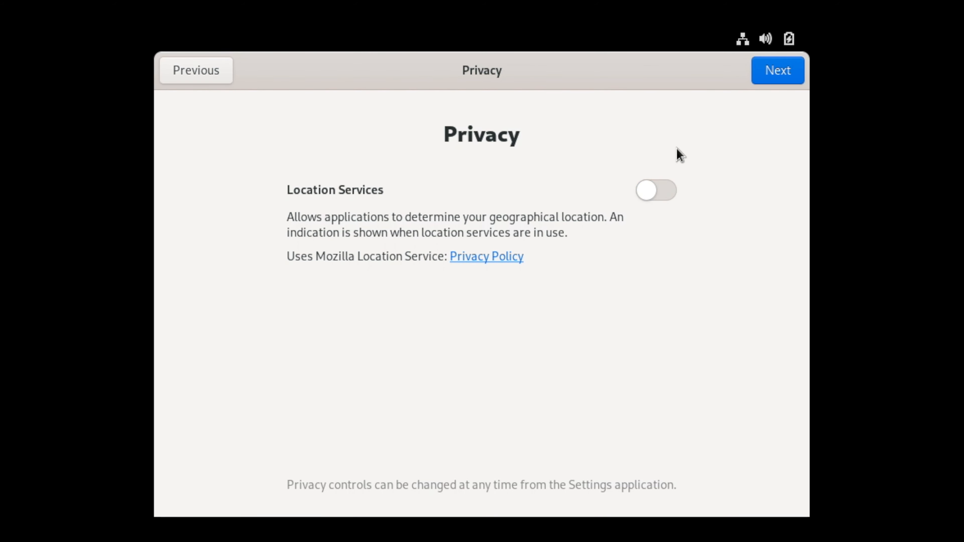
left_click(795, 81)
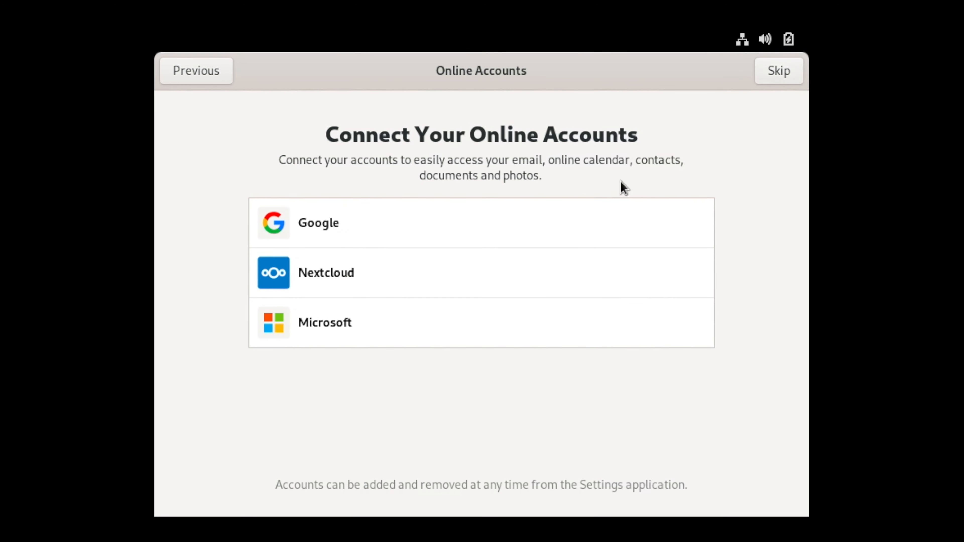
left_click(770, 83)
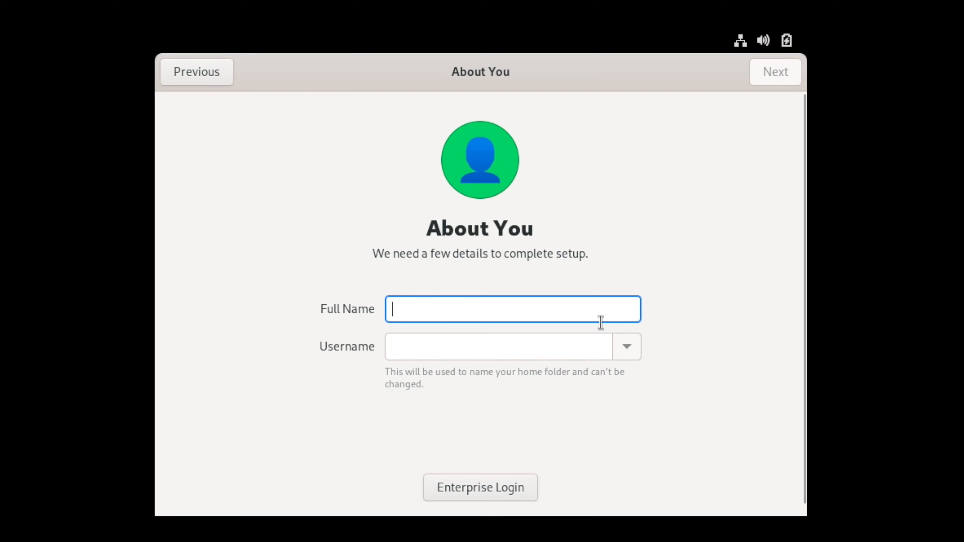
- Enter the full name, set and confirm the user password, then start using CentOS Stream
type("Bugx")
key("BackSpace")
type("X Academ")
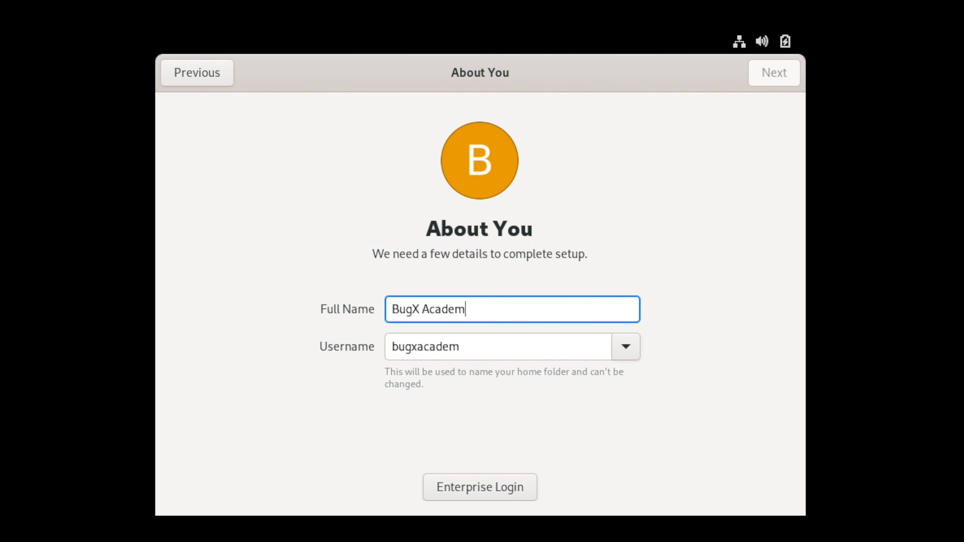
type("y")
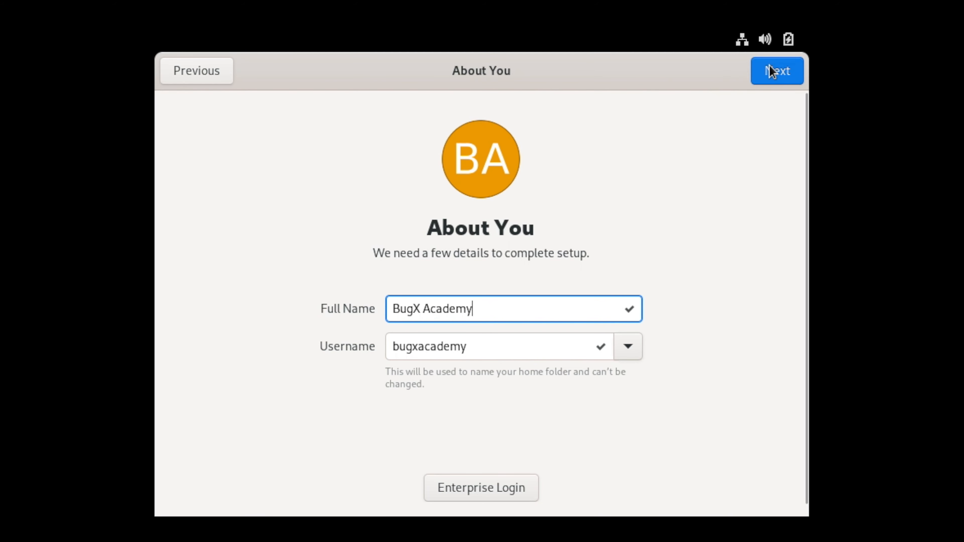
left_click(774, 72)
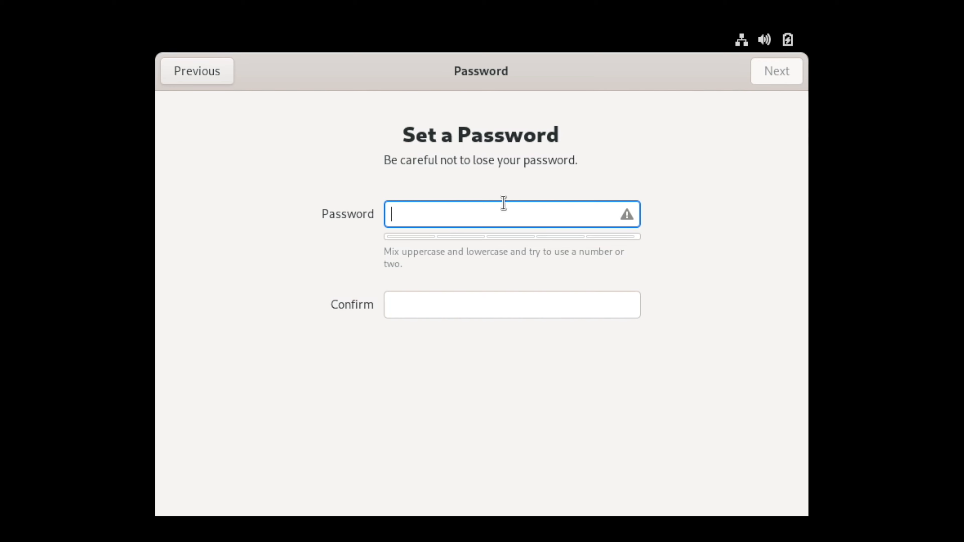
type("•••••")
key("Tab")
type("••")
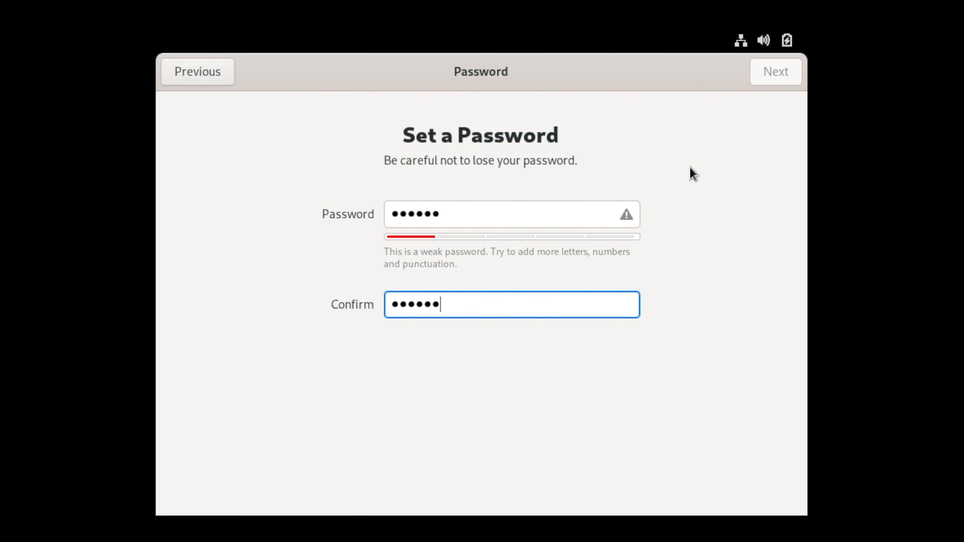
left_click(761, 82)
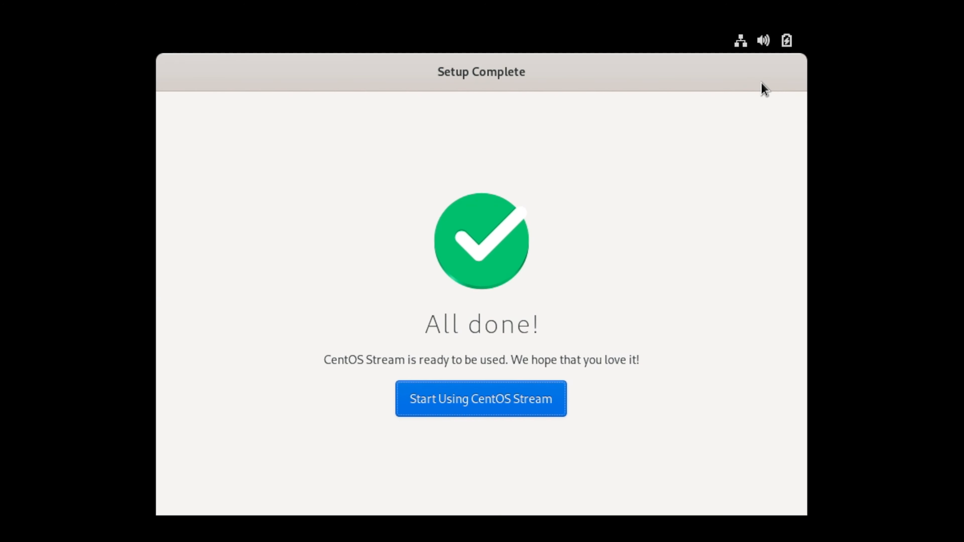
left_click(541, 397)
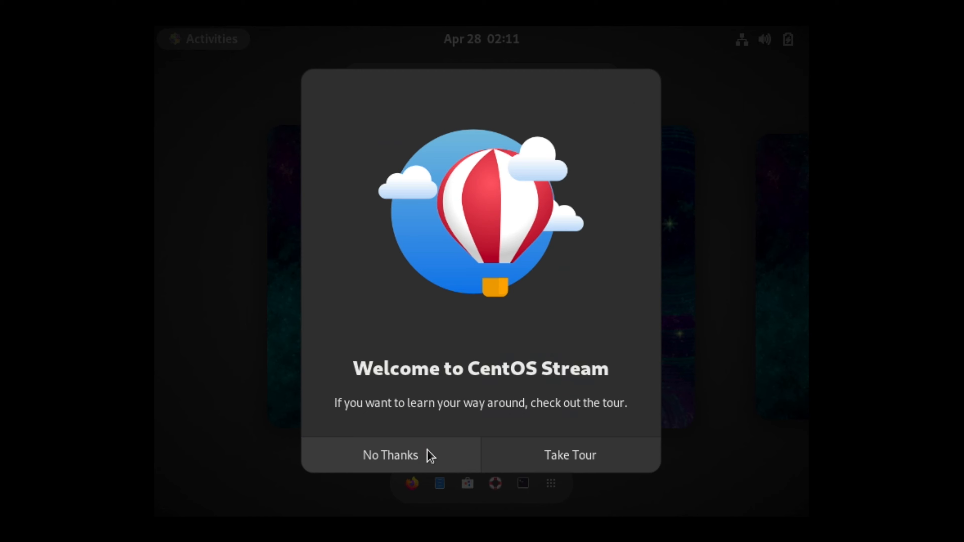
- Skip the welcome tour and launch the Disks app by searching 'disk' in Activities
left_click(430, 456)
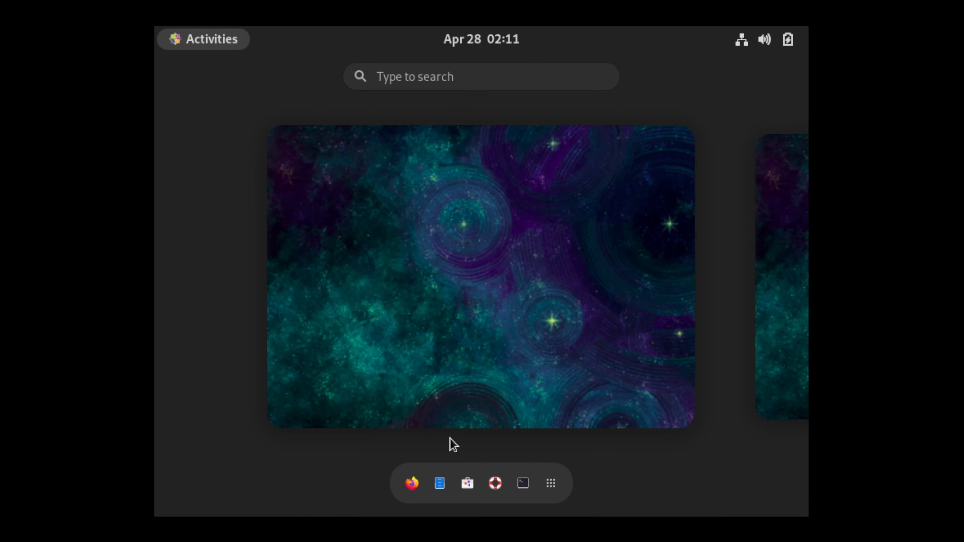
left_click(554, 84)
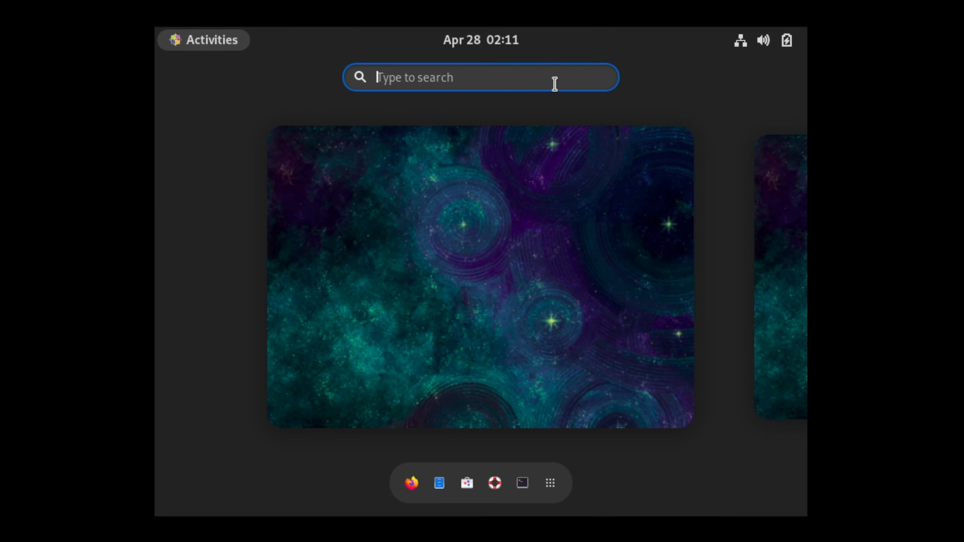
type("disk")
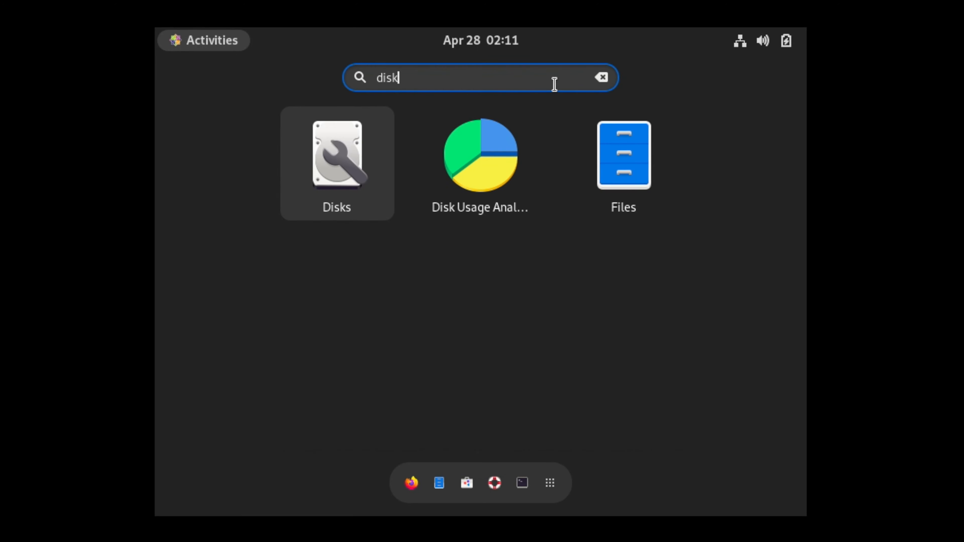
key("Return")
- Open GNOME Settings at the Displays page, showing 800 × 600 (4:3) at 60.00 Hz
left_click(736, 42)
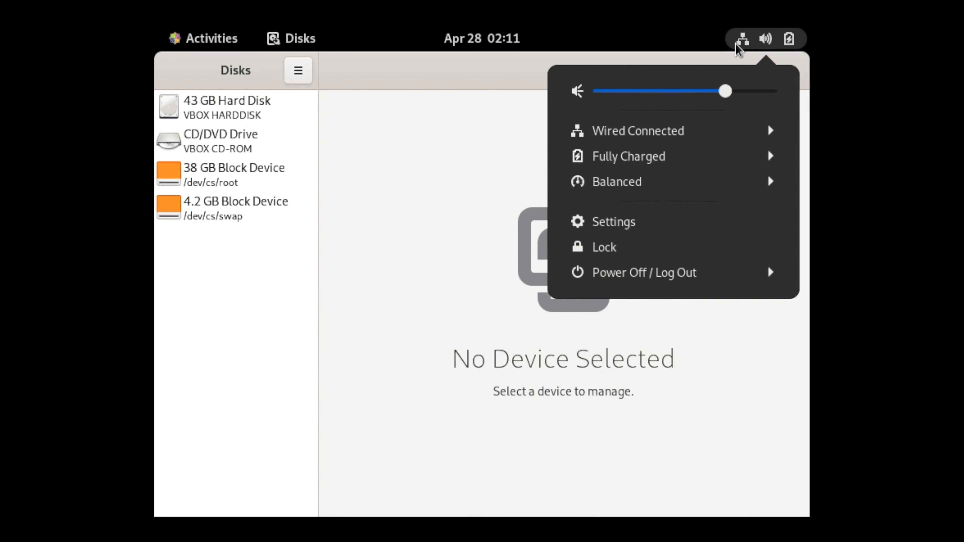
left_click(668, 235)
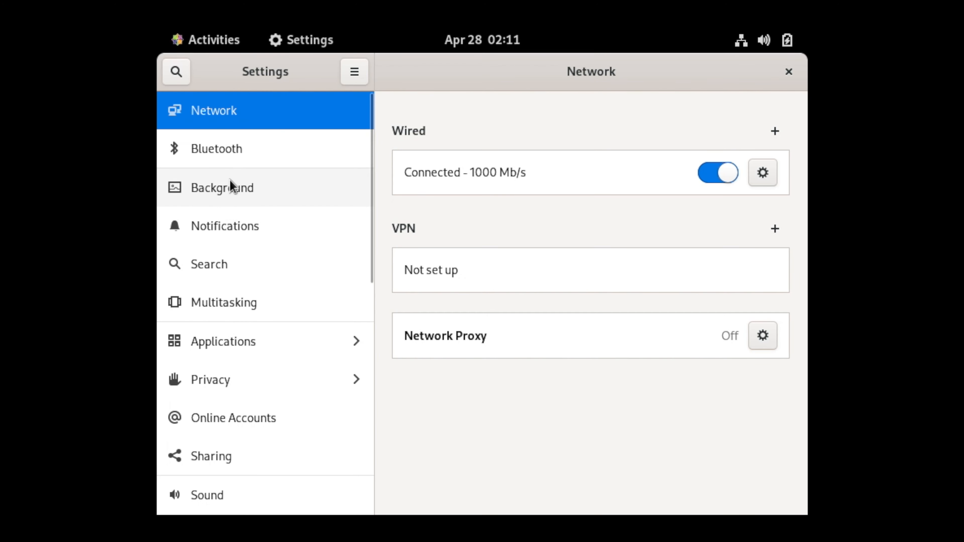
scroll(233, 218, "down", 5)
scroll(280, 219, "down", 2)
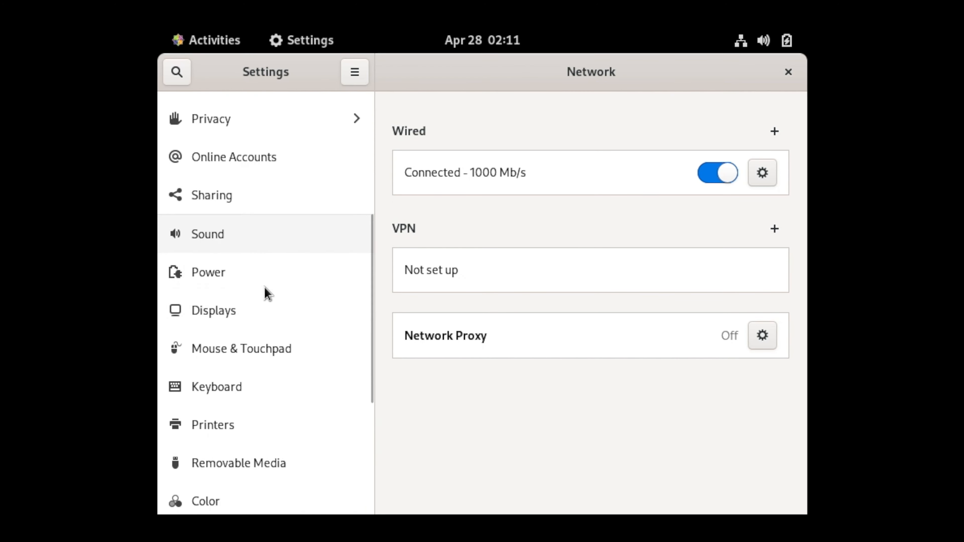
left_click(259, 315)
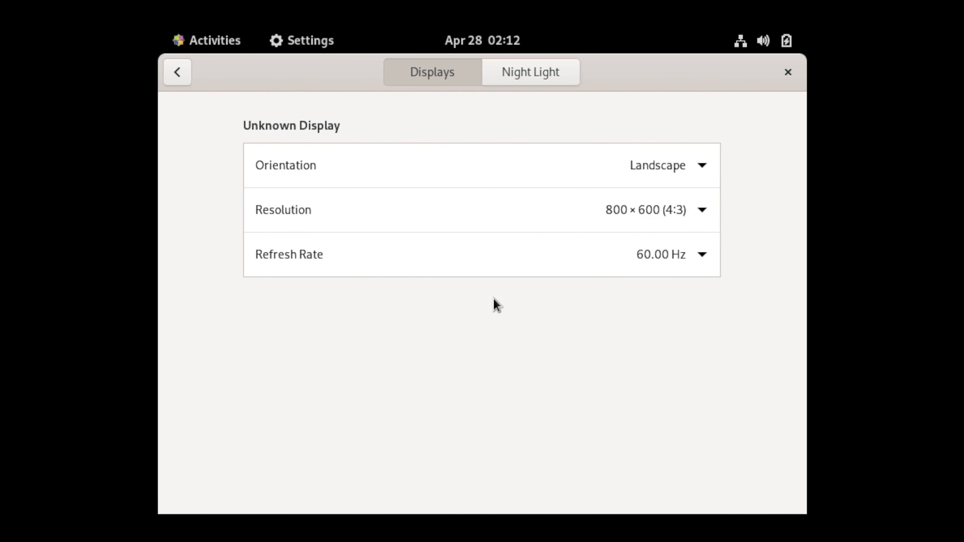
- Switch the guest resolution from 800 × 600 to 1440 × 900 (16:10), apply, and keep it
left_click(576, 223)
scroll(591, 243, "down", 10)
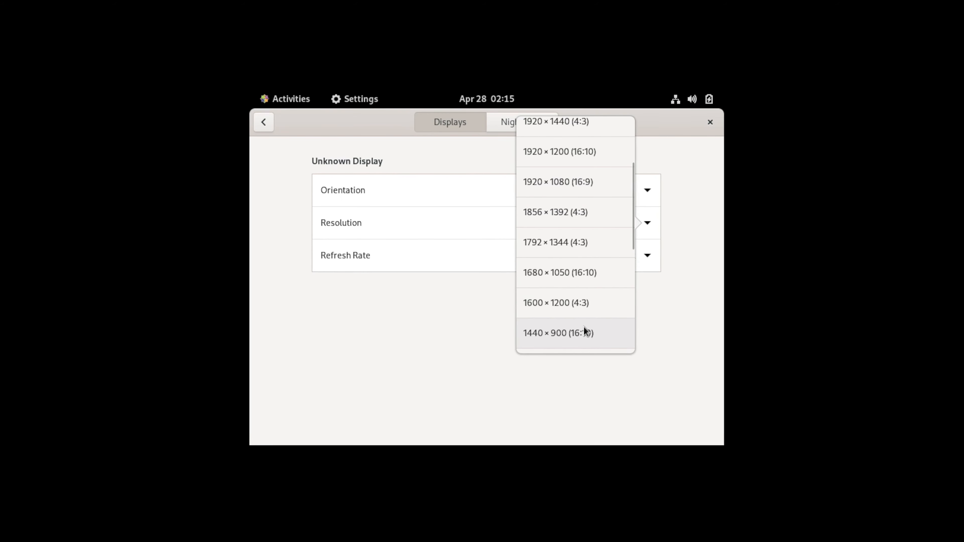
left_click(584, 327)
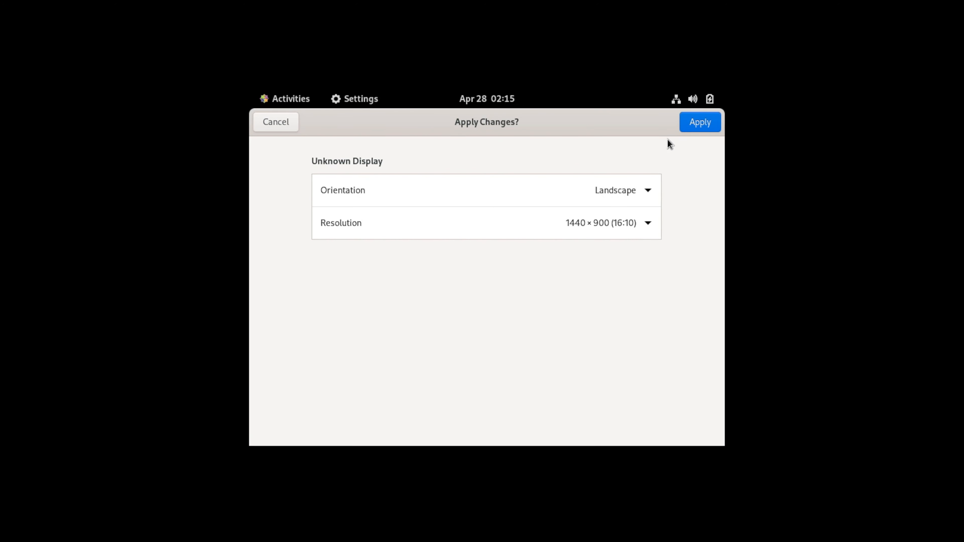
left_click(706, 123)
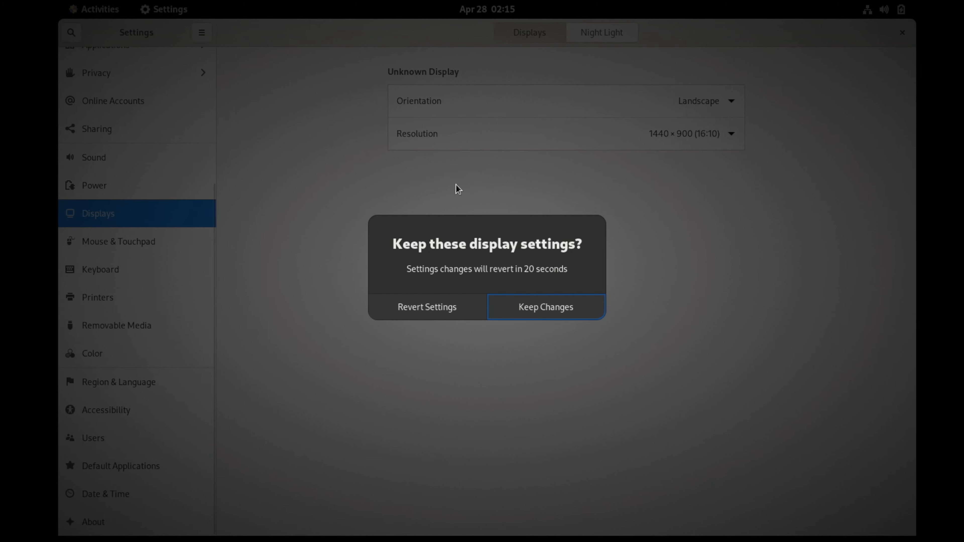
left_click(534, 306)
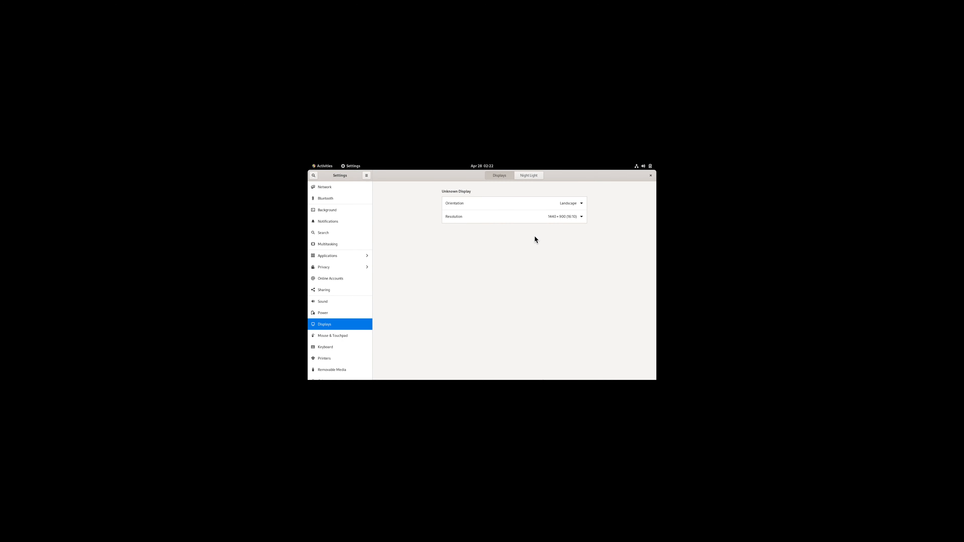
- Return to the VirtualBox Manager and power off the CentOS 9 - Udemy VM from its Stop menu
key("ctrl+Left")
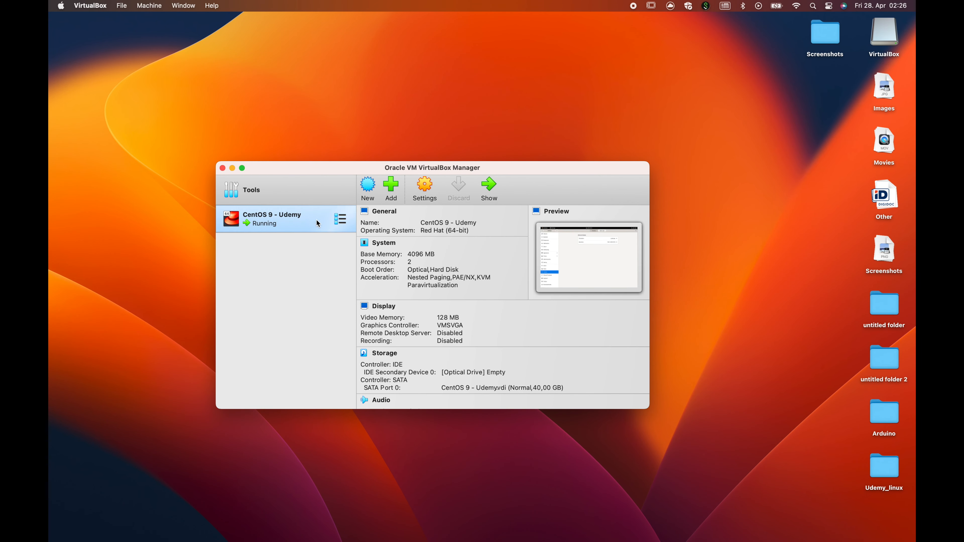
right_click(312, 224)
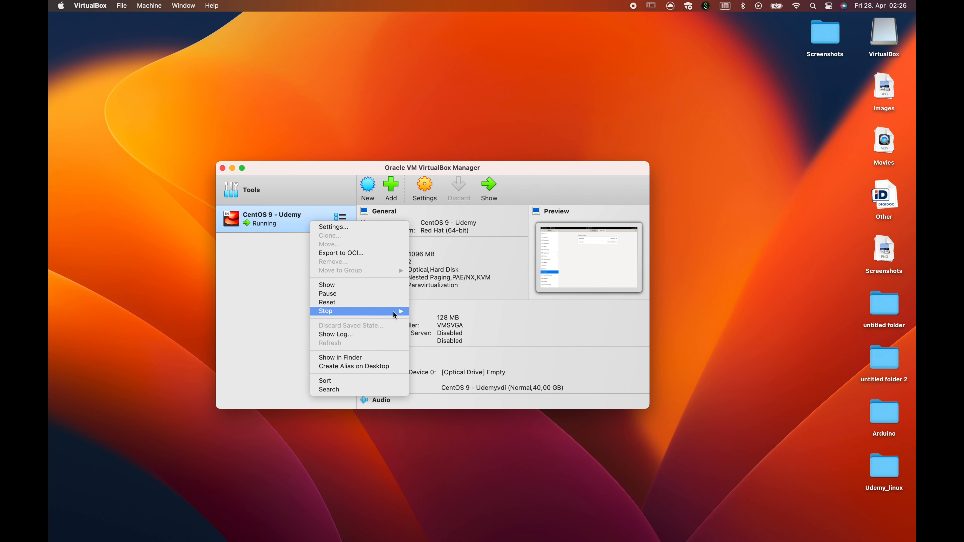
mouse_move(399, 311)
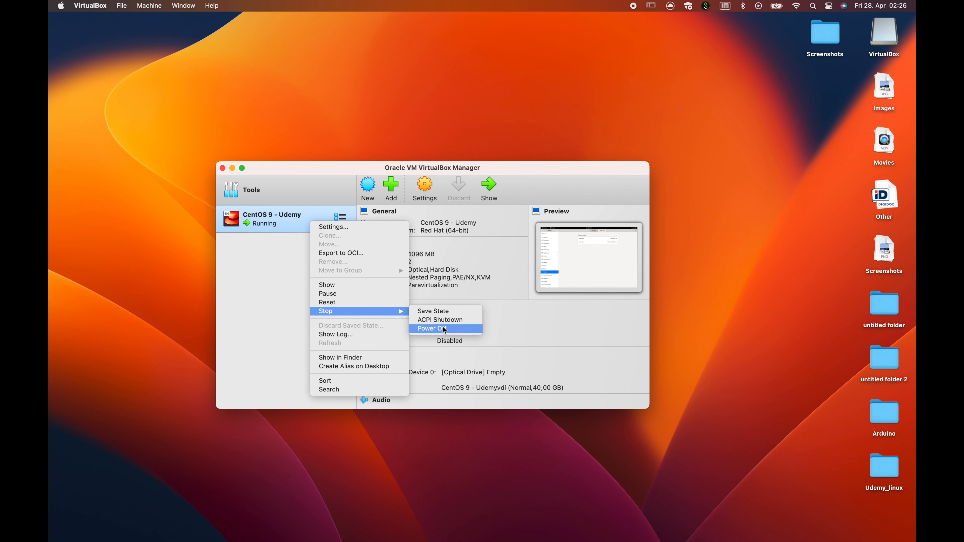
left_click(450, 323)
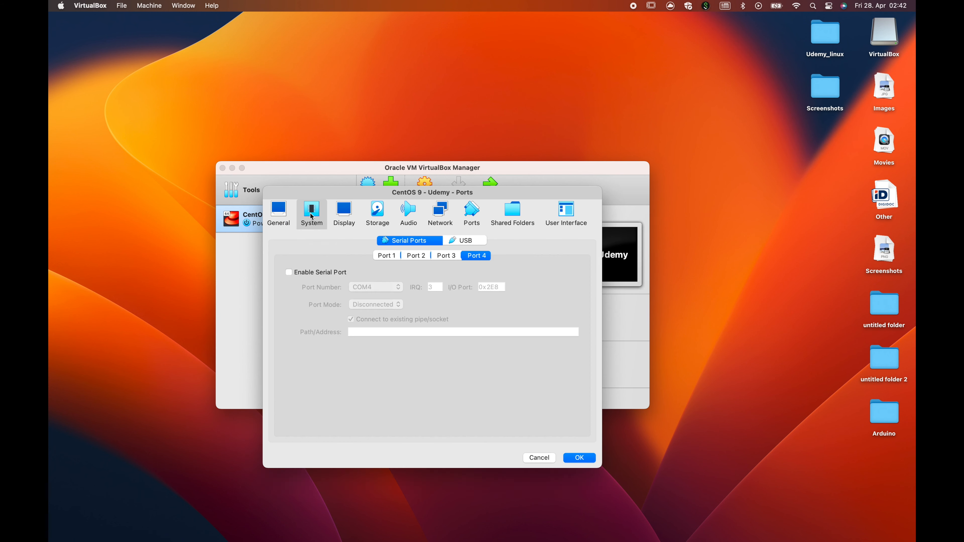
- Set the VM's pointing device to USB Tablet in its System settings
left_click(318, 215)
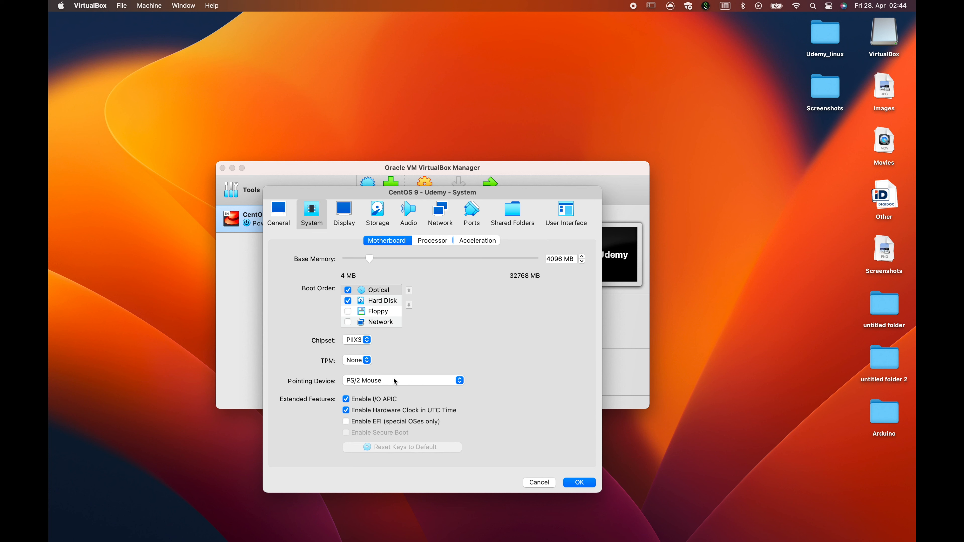
left_click(393, 378)
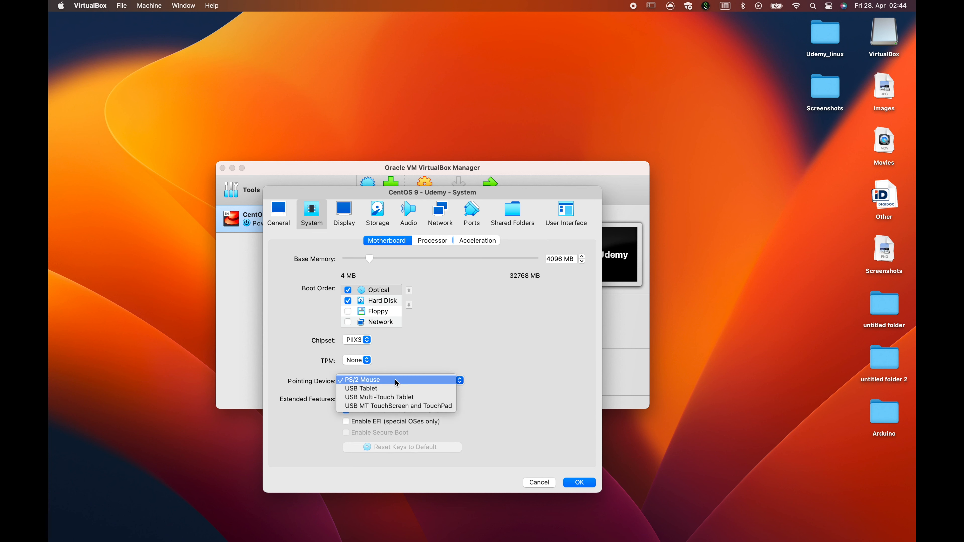
left_click(383, 388)
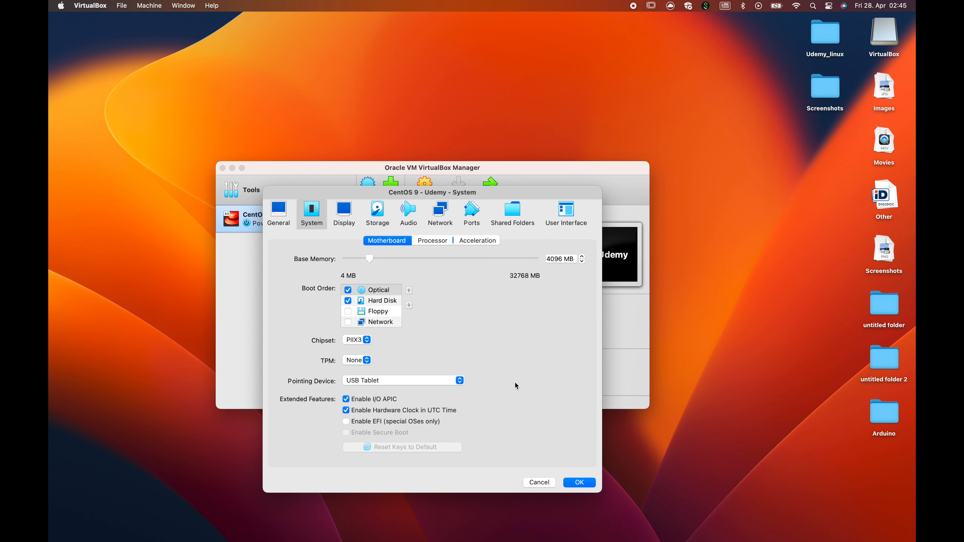
- Keep Default as the paravirtualization interface under Acceleration and save the VM settings
left_click(431, 242)
left_click(476, 243)
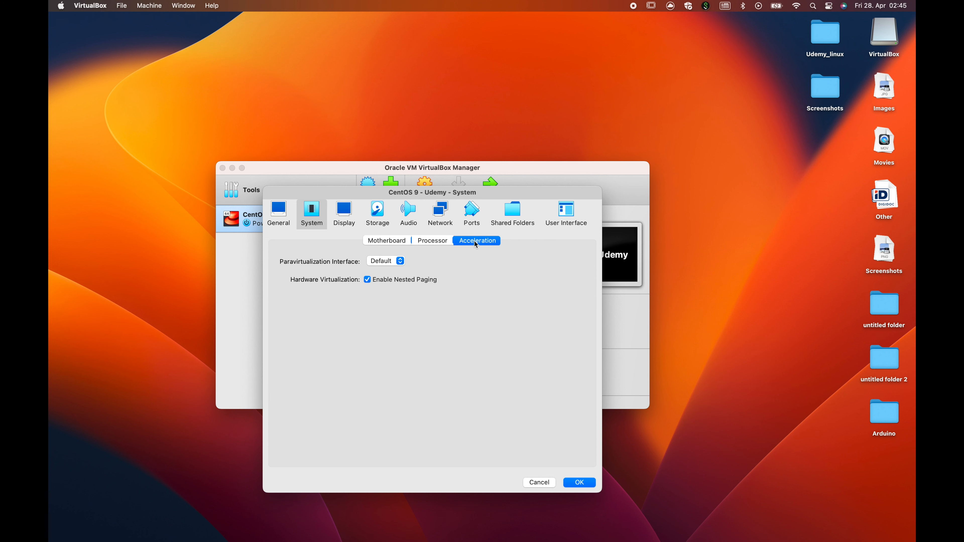
left_click(392, 261)
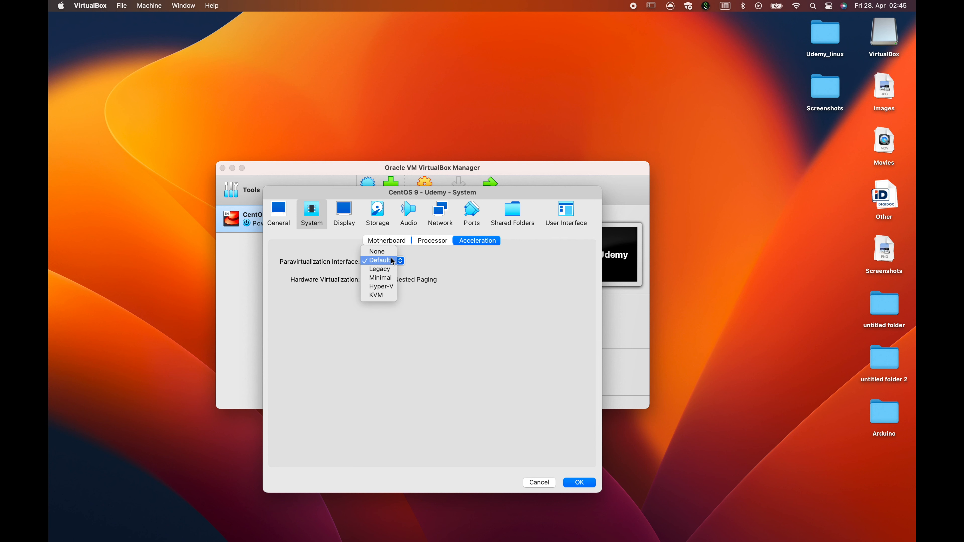
left_click(483, 276)
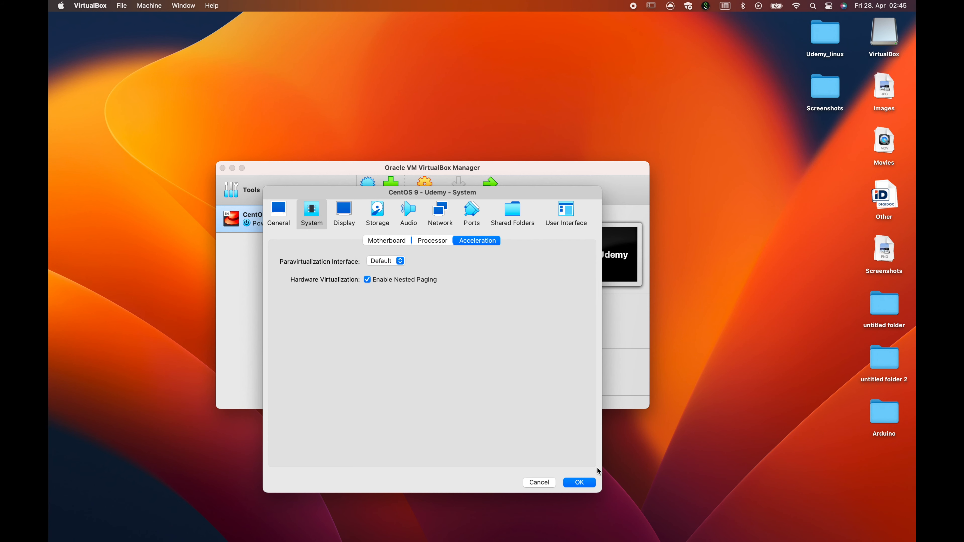
left_click(575, 488)
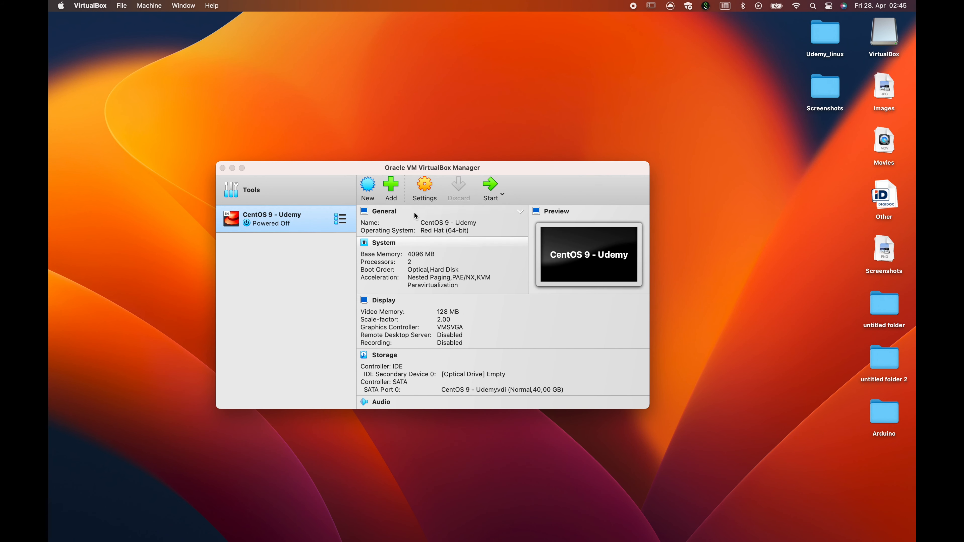
- Start the CentOS 9 VM and log in with the guest user account
left_click(482, 186)
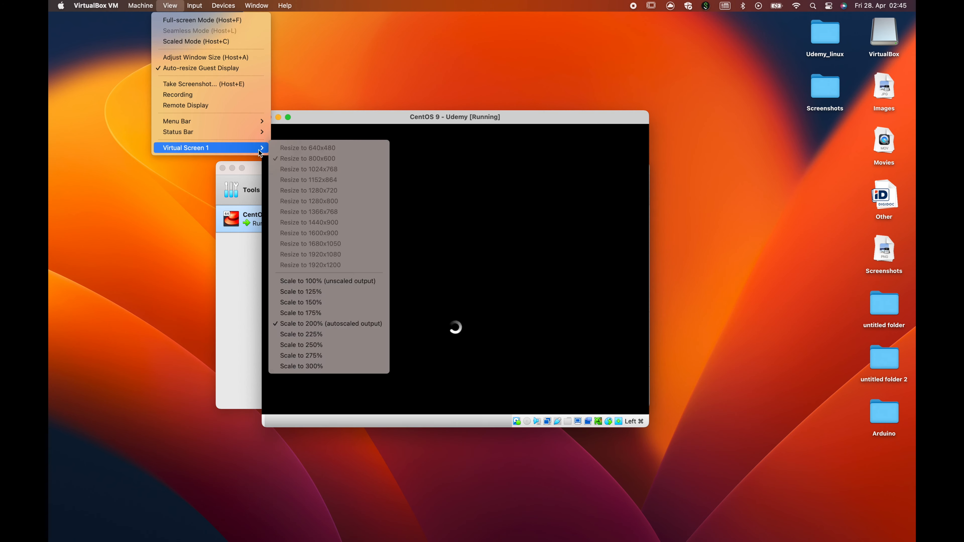
left_click(323, 148)
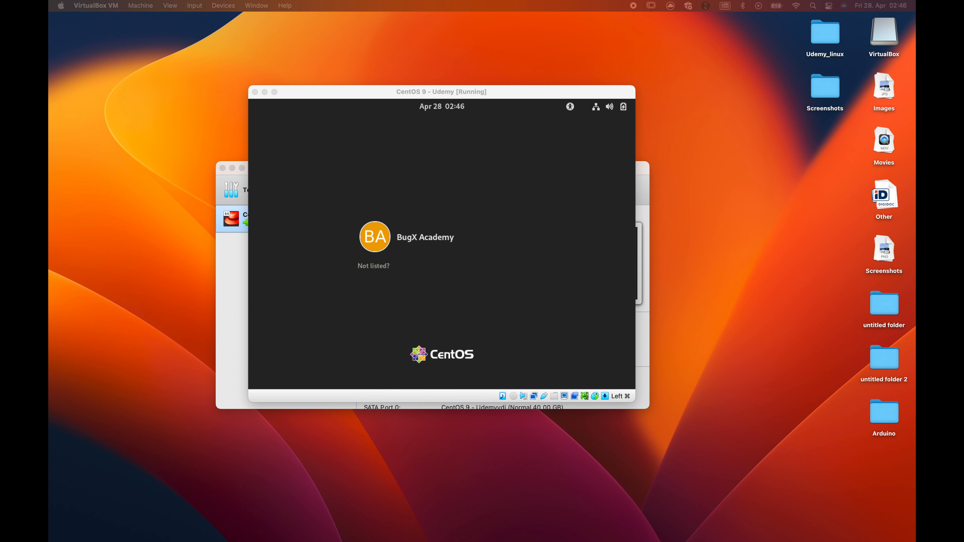
left_click(427, 237)
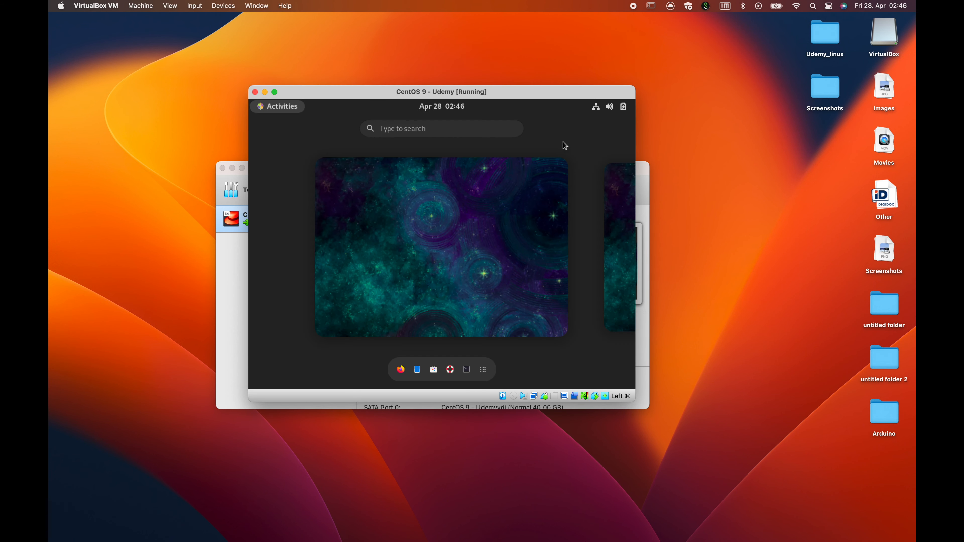
- Open the guest's GNOME Settings from the system menu, heading toward Displays
left_click(597, 110)
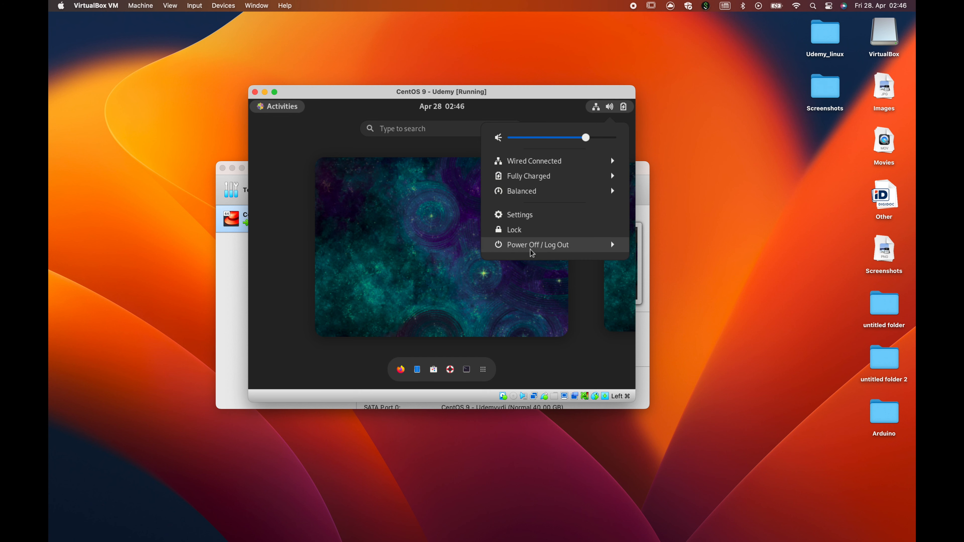
left_click(516, 214)
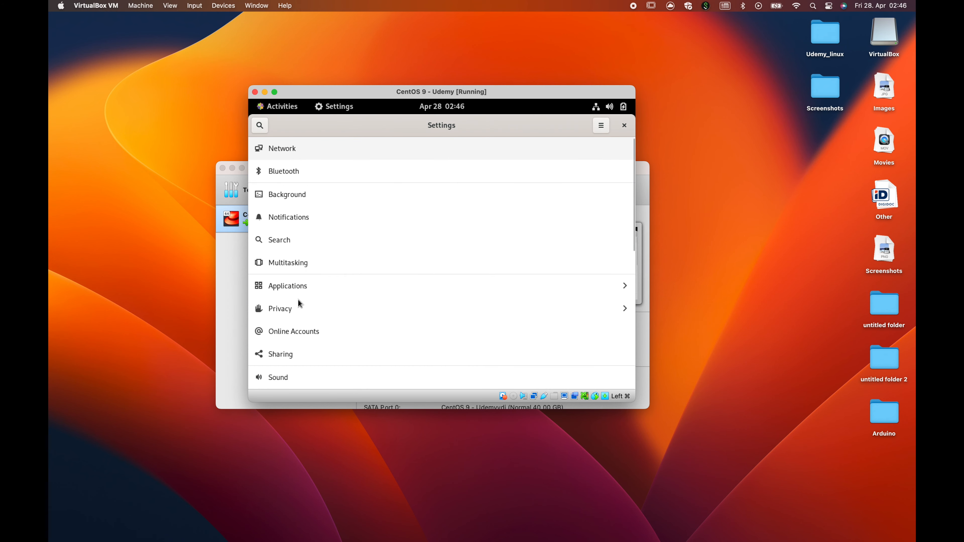
scroll(299, 304, "down", 5)
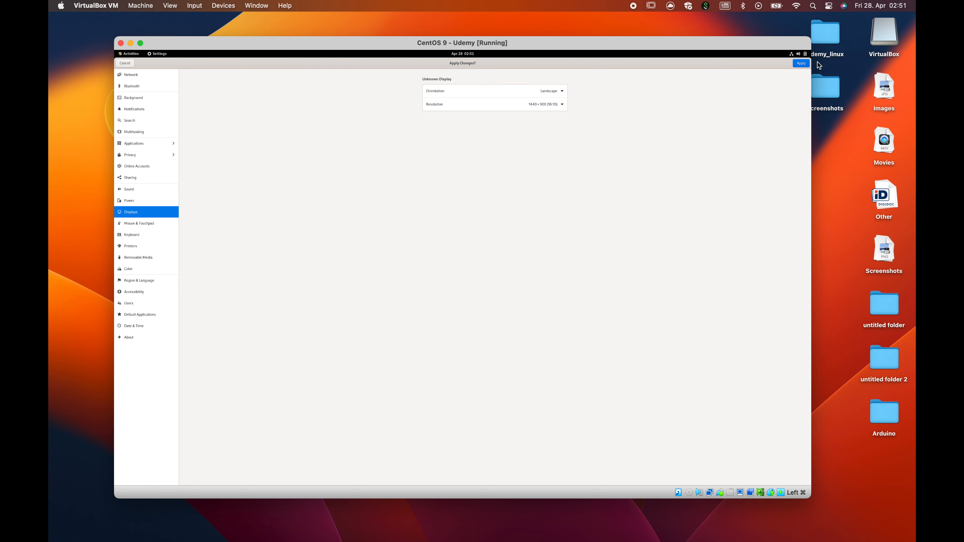
- Apply and keep the 1440 × 900 resolution, then drag the VM window larger
left_click(800, 64)
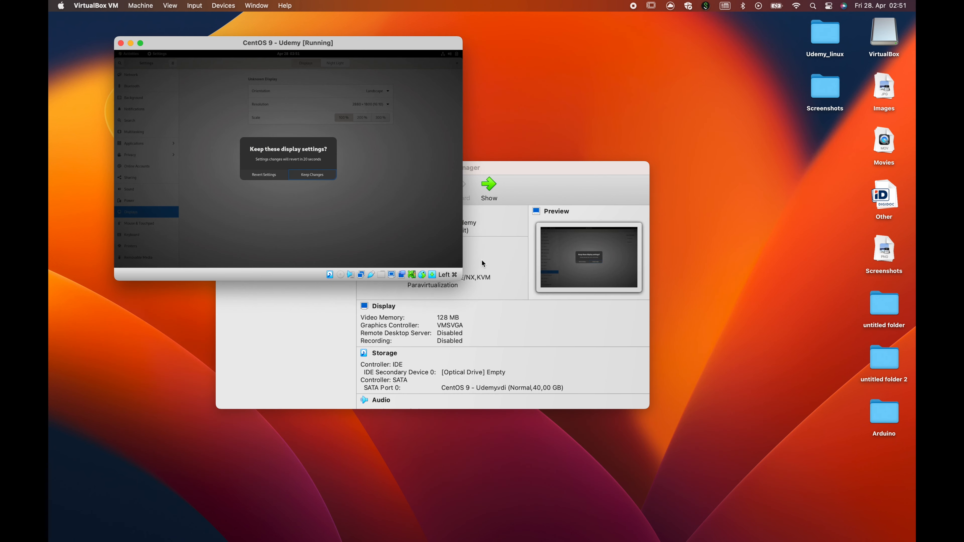
left_click(293, 176)
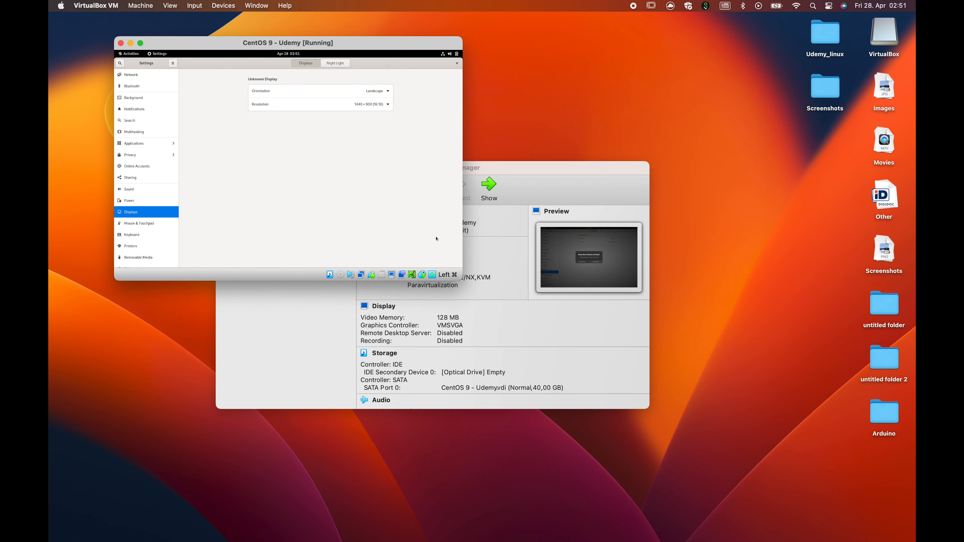
left_click_drag(461, 279, 796, 470)
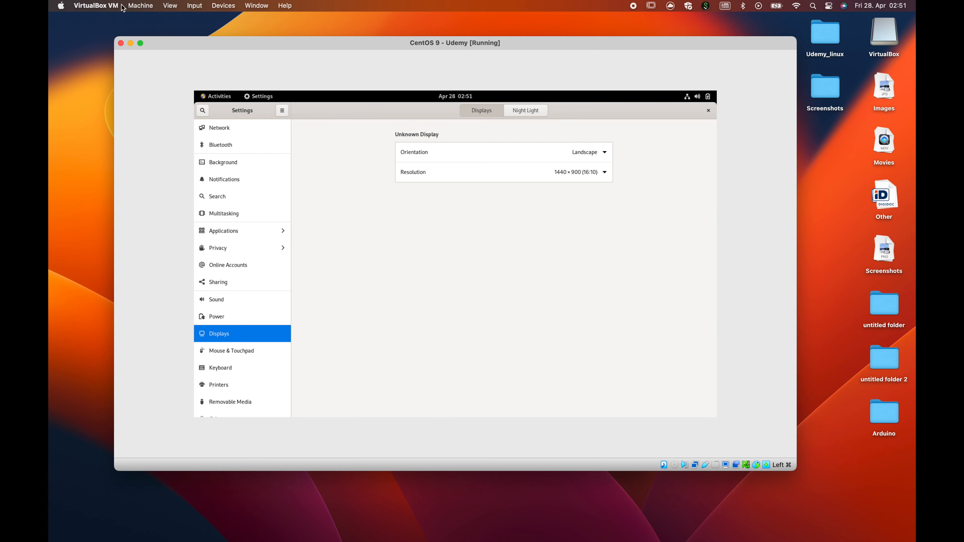
- Scale Virtual Screen 1 to 200% from the View menu
left_click(170, 6)
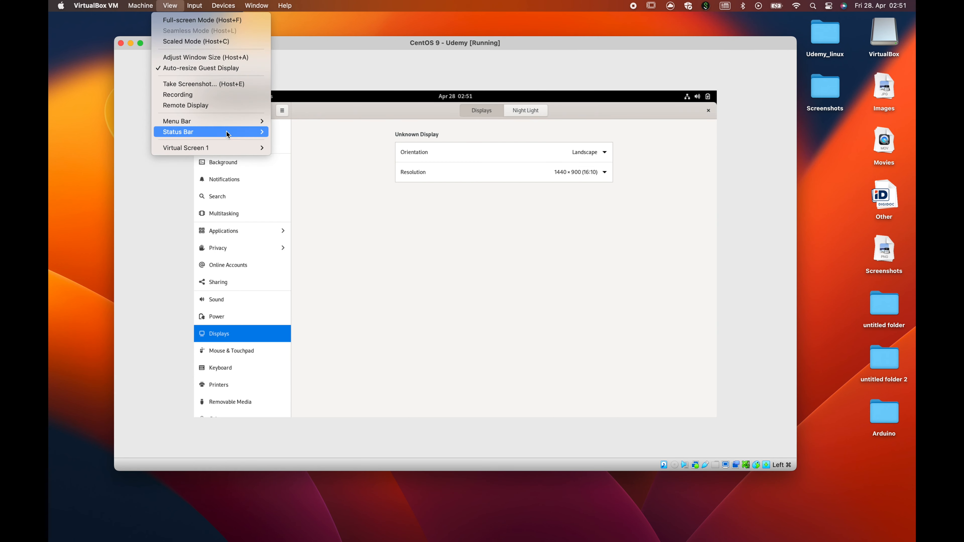
mouse_move(250, 151)
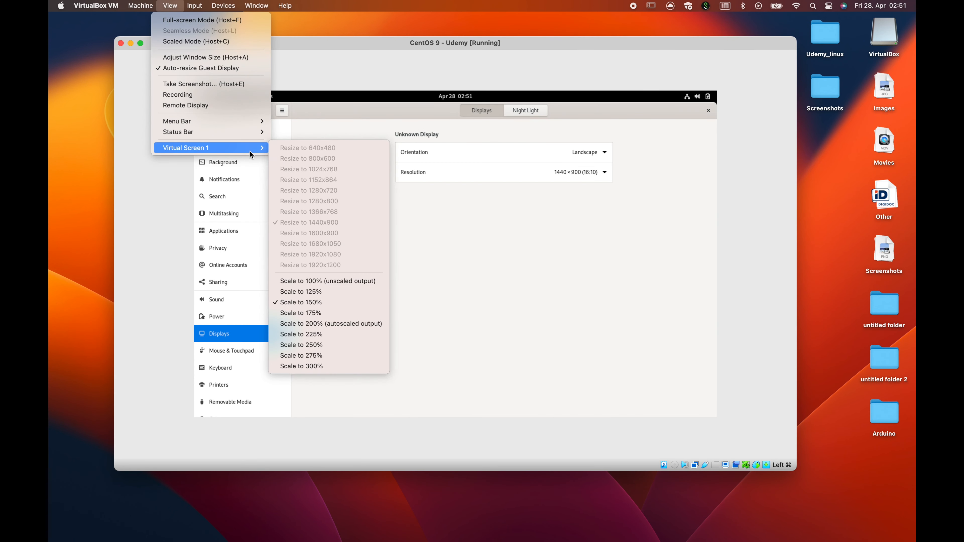
left_click(336, 326)
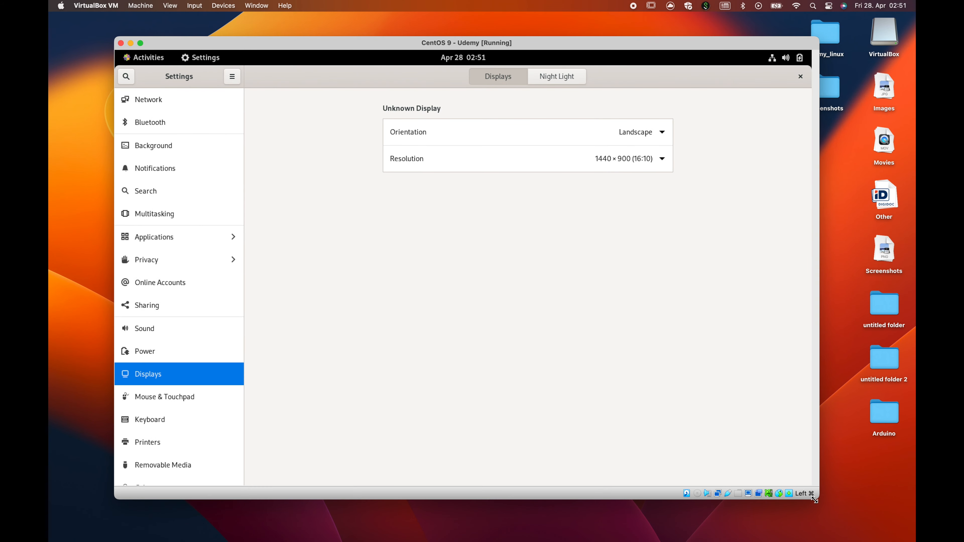
- Close GNOME Settings and launch Terminal via an Activities search for 'terminal'
left_click(803, 77)
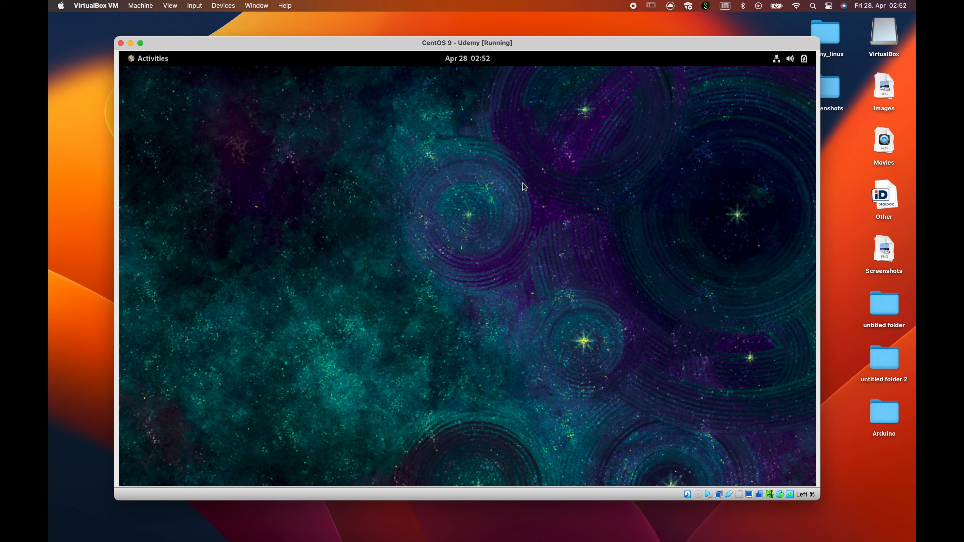
left_click(160, 59)
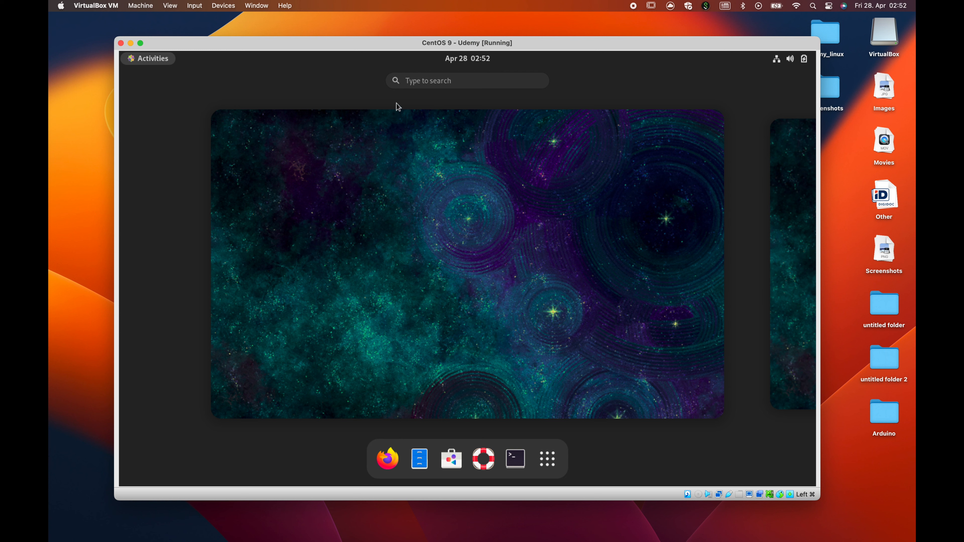
type("t")
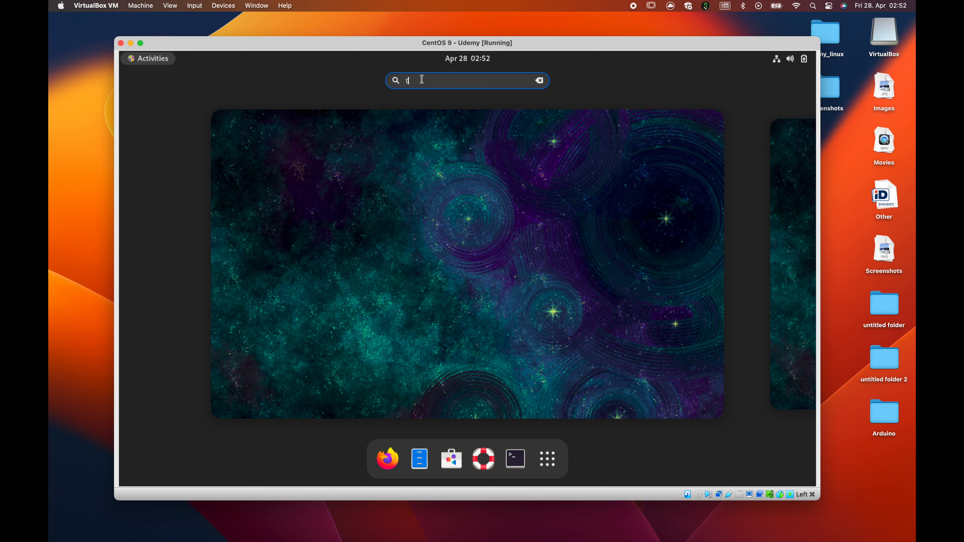
type("erm")
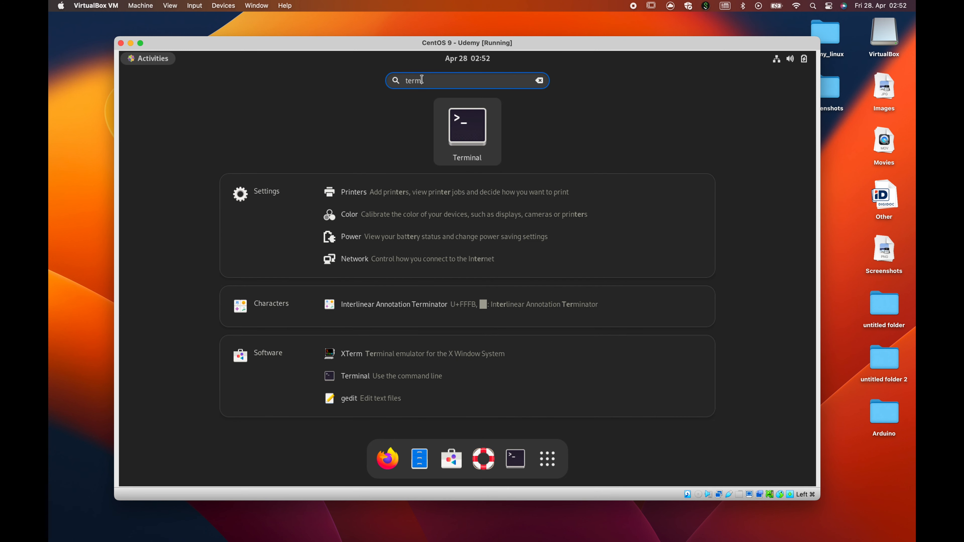
type("inal")
left_click(489, 137)
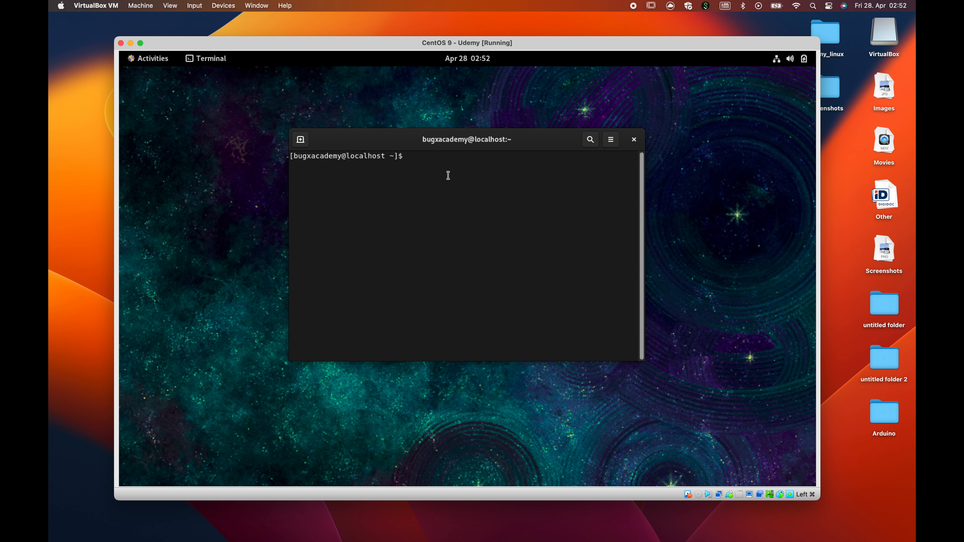
- Run uptime (7 minutes), then shut the guest down with sudo poweroff and the account password
type("uptime")
key("Return")
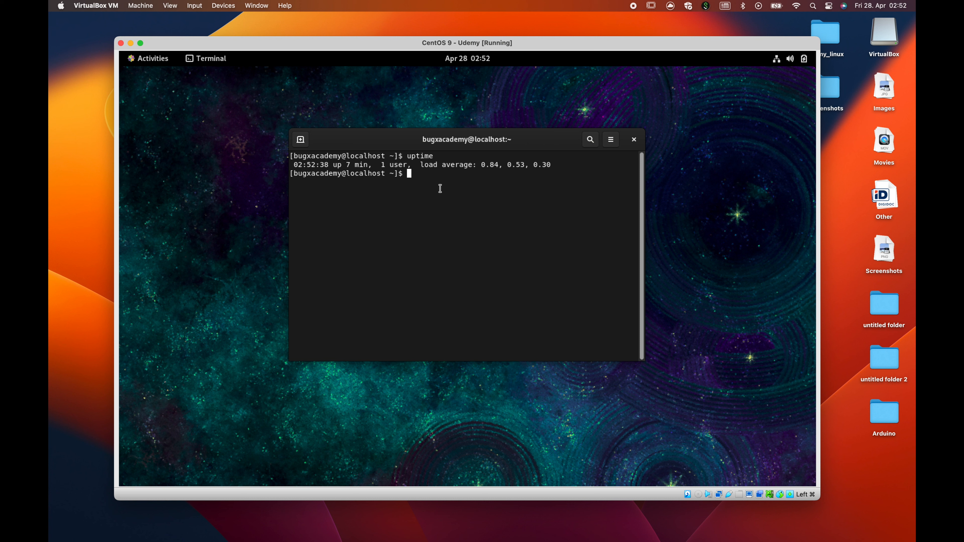
type("sudo poweroff")
key("Return")
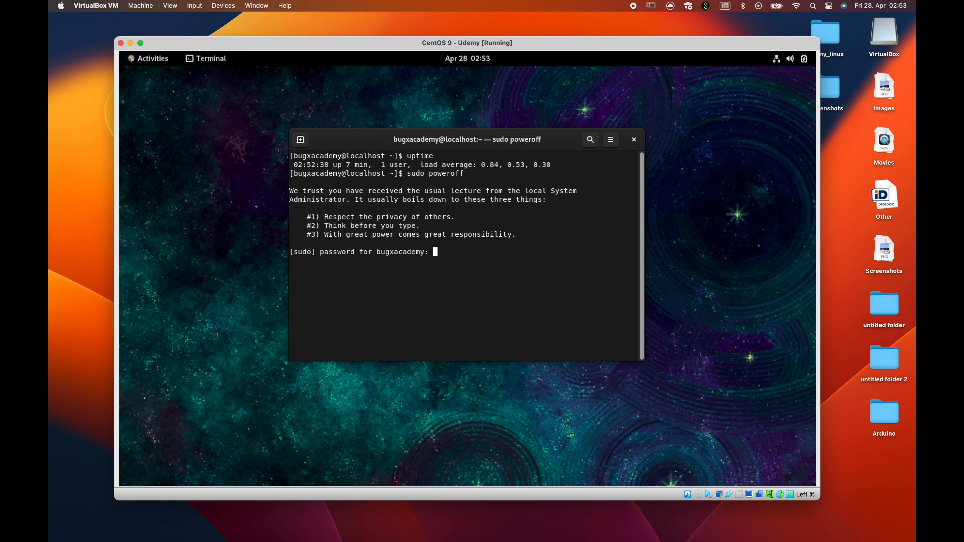
key("Return")
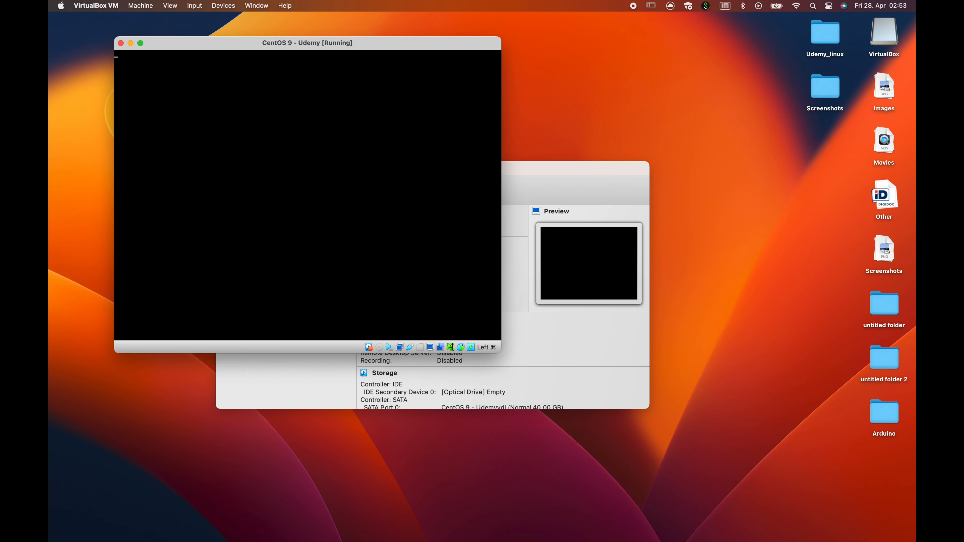